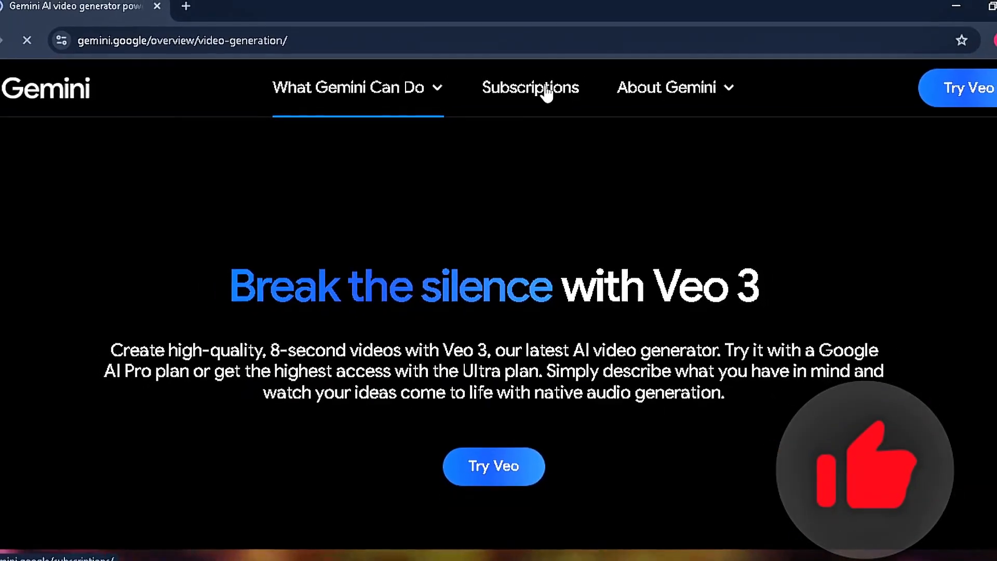
# Step: Open the Gemini subscriptions page and examine the Google AI Pro price alongside the Free and Ultra plans
pyautogui.click(546, 85)
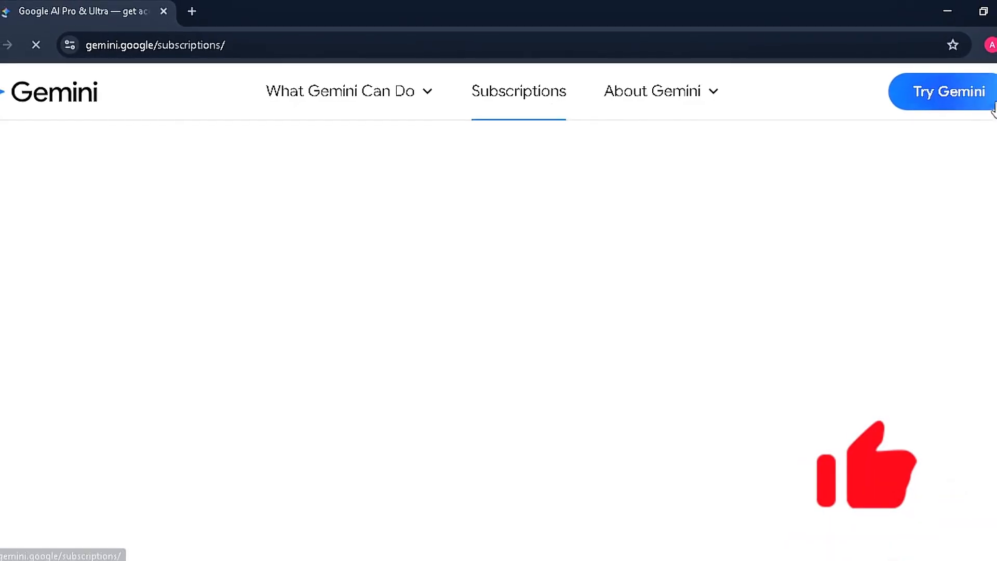
pyautogui.scroll(-5, 498, 337)
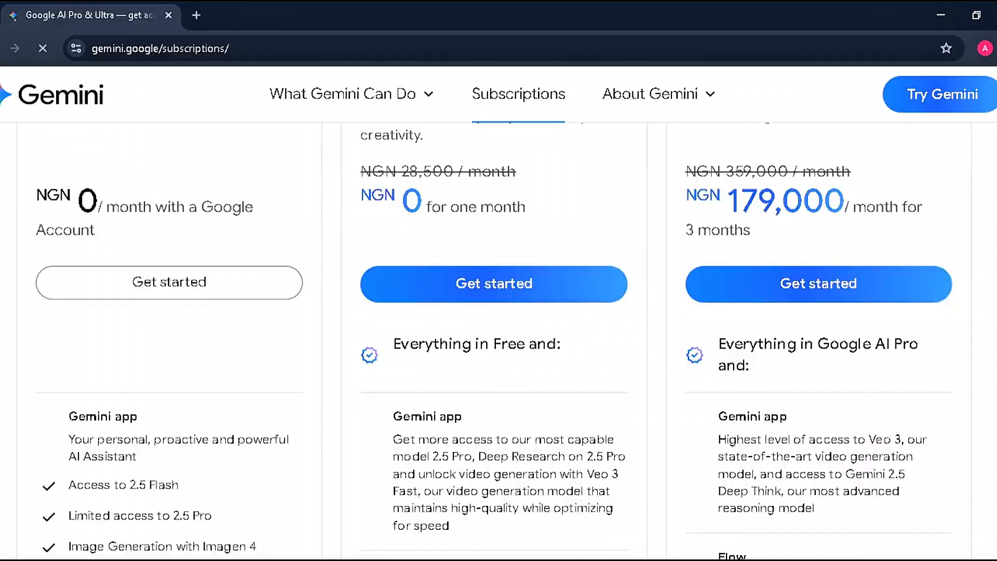
pyautogui.scroll(4, 376, 257)
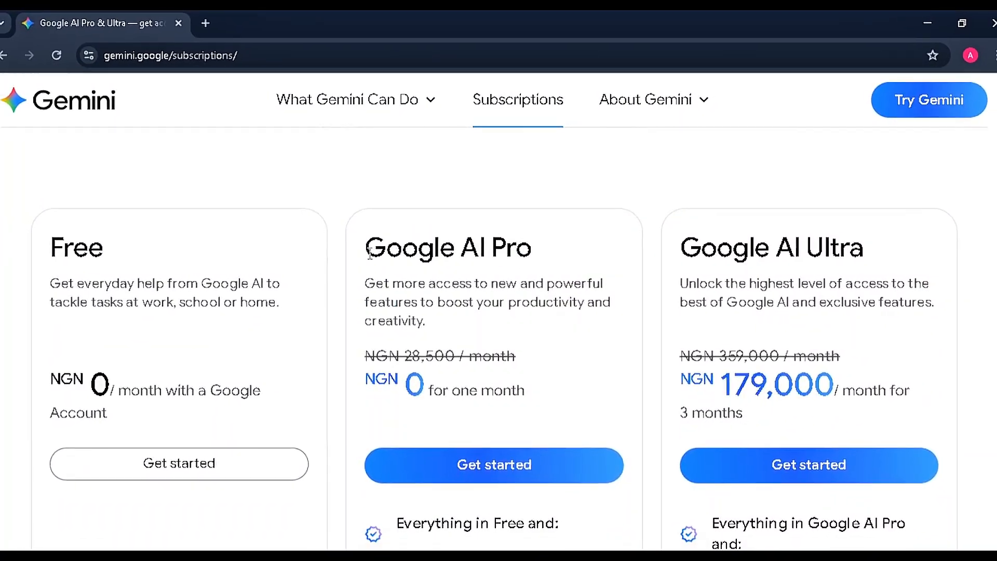
pyautogui.moveTo(367, 250); pyautogui.dragTo(440, 250)
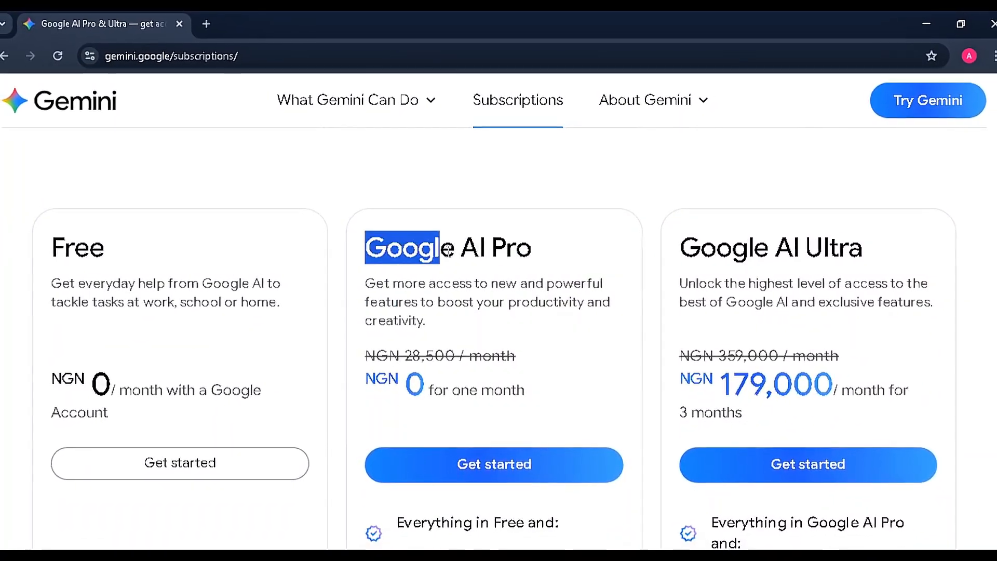
pyautogui.moveTo(535, 394); pyautogui.dragTo(370, 381)
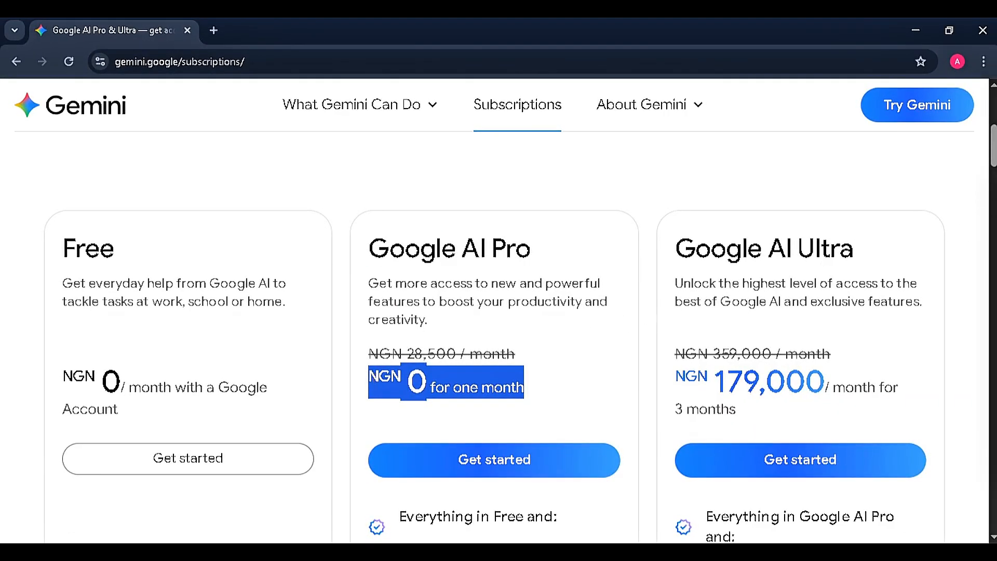
pyautogui.click(555, 339)
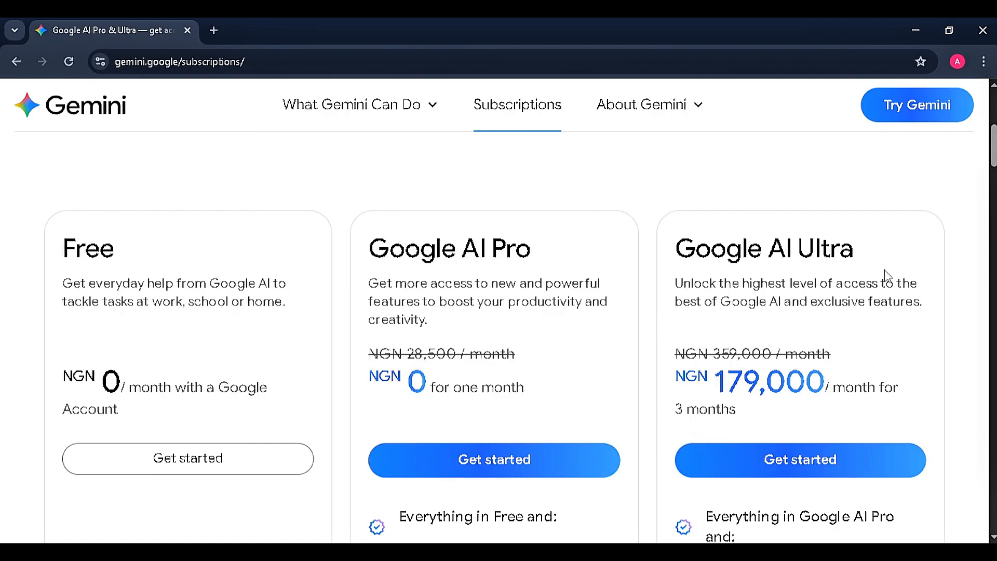
# Step: Get started with the Google AI Pro plan and review its included features, such as Flow, Whisk and monthly AI credits
pyautogui.scroll(-3, 500, 286)
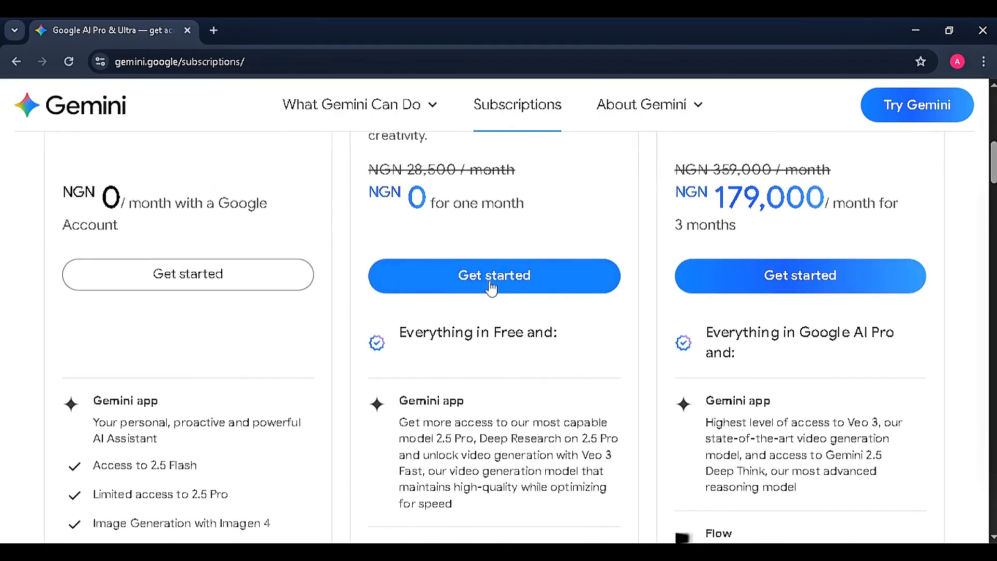
pyautogui.click(471, 290)
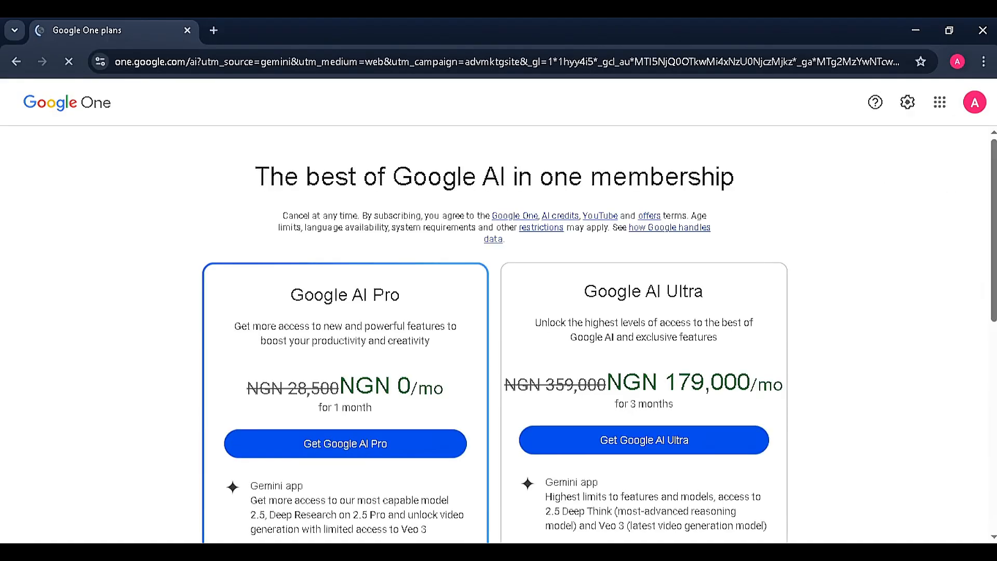
pyautogui.scroll(-2, 809, 203)
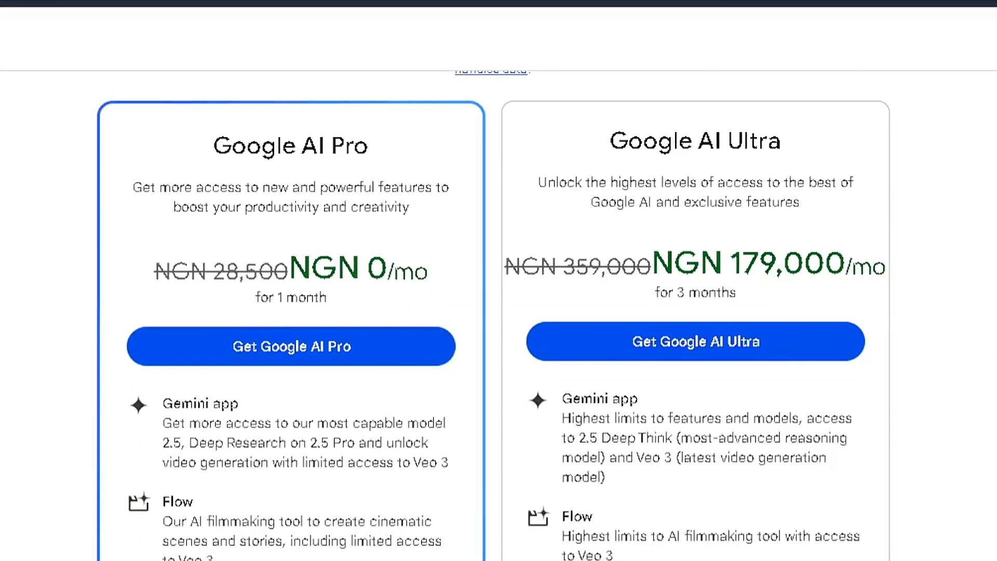
pyautogui.scroll(-3, 769, 226)
pyautogui.scroll(-1, 561, 307)
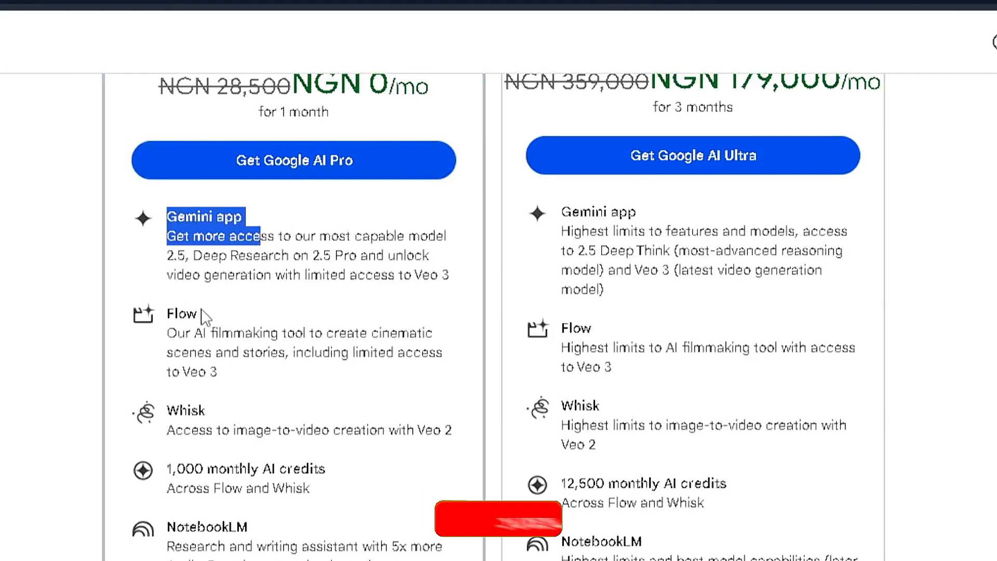
pyautogui.moveTo(202, 315); pyautogui.dragTo(192, 314)
pyautogui.moveTo(200, 411); pyautogui.dragTo(173, 397)
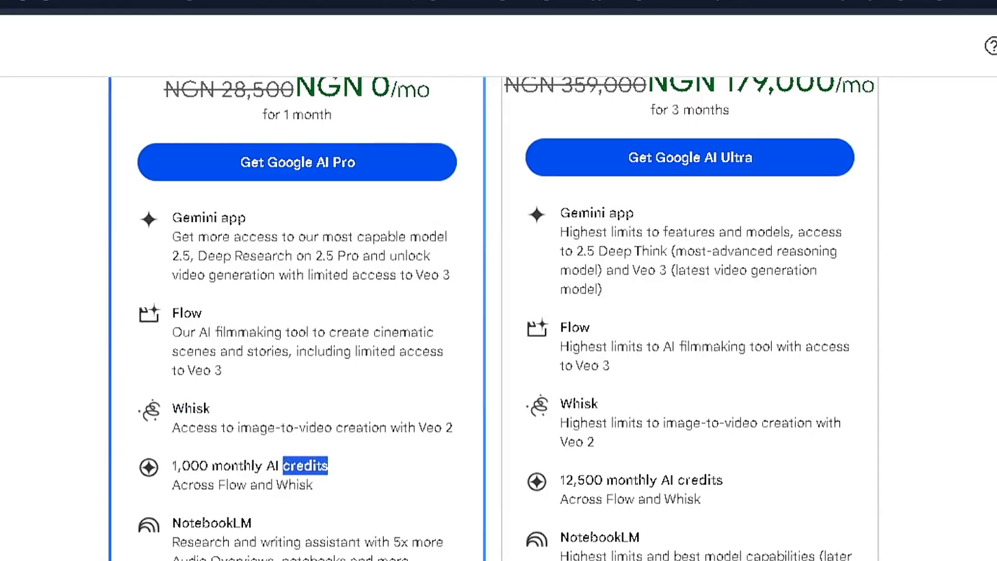
# Step: Choose Google AI Pro, agree to the Google One Terms of Service and enter the card number in the payment form
pyautogui.scroll(3, 408, 383)
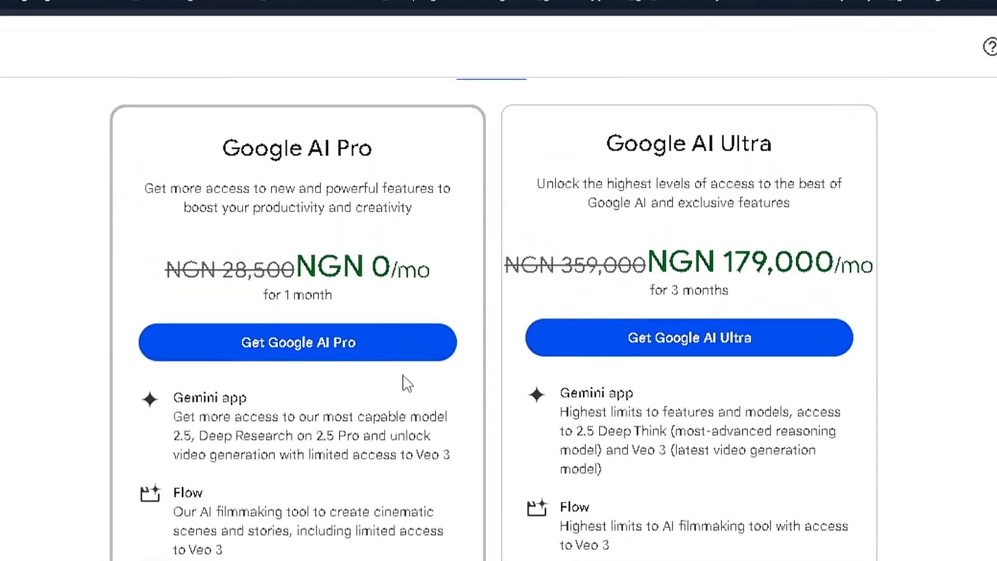
pyautogui.click(296, 343)
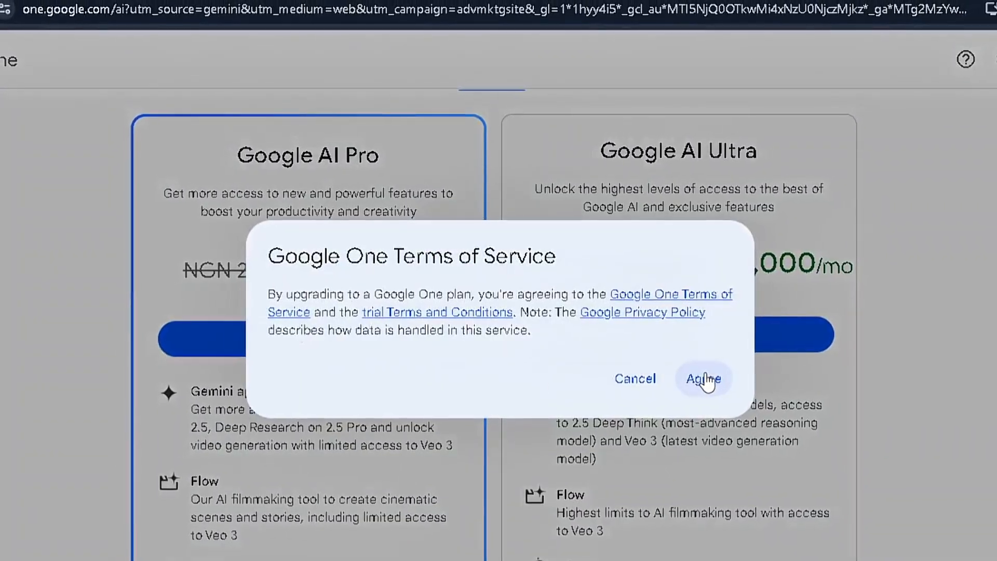
pyautogui.click(705, 379)
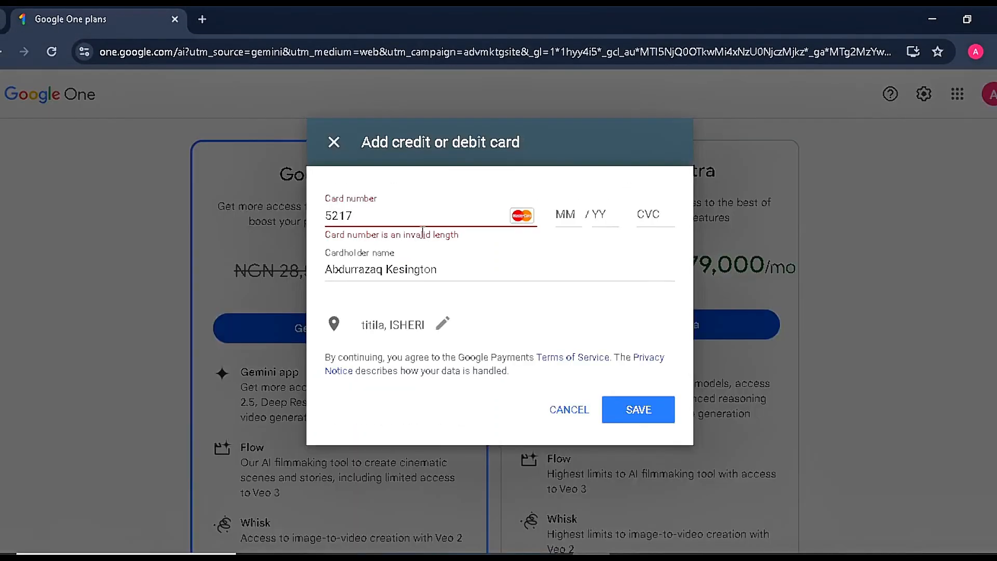
pyautogui.write('78')
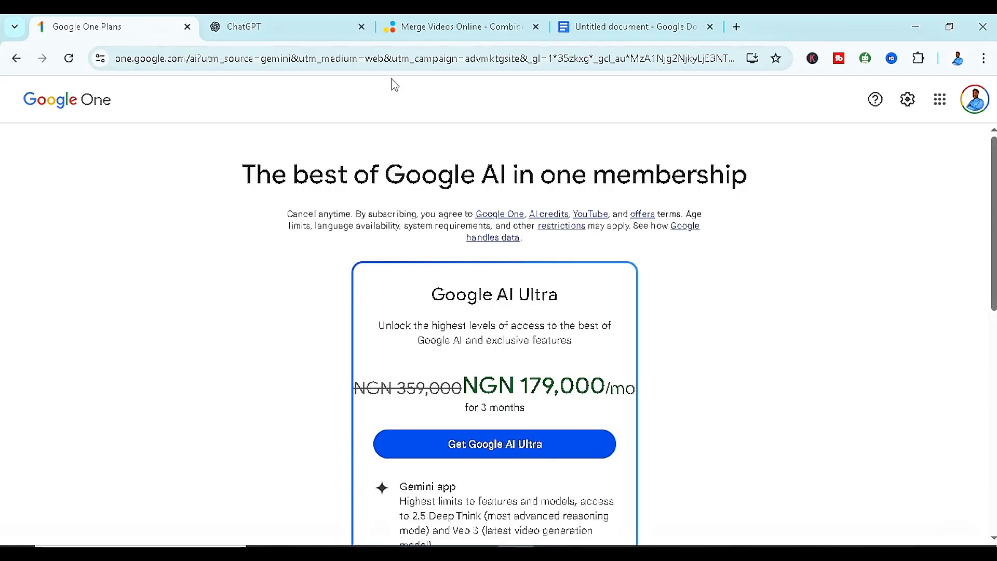
# Step: Switch to ChatGPT, where the clothing-store video prompt is drafted
pyautogui.click(291, 27)
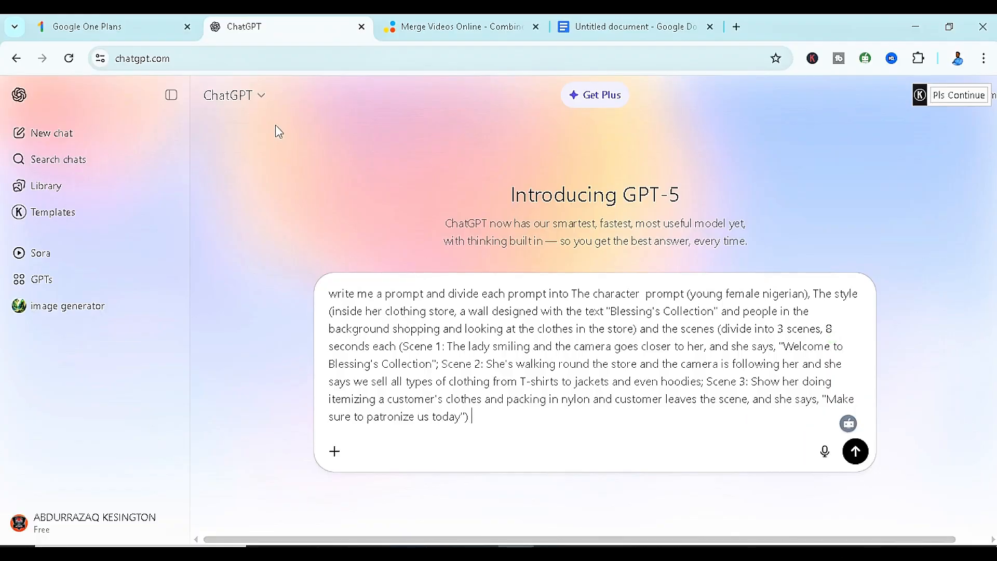
# Step: Open chat.openai.com in a new browser tab and close that tab again
pyautogui.click(736, 27)
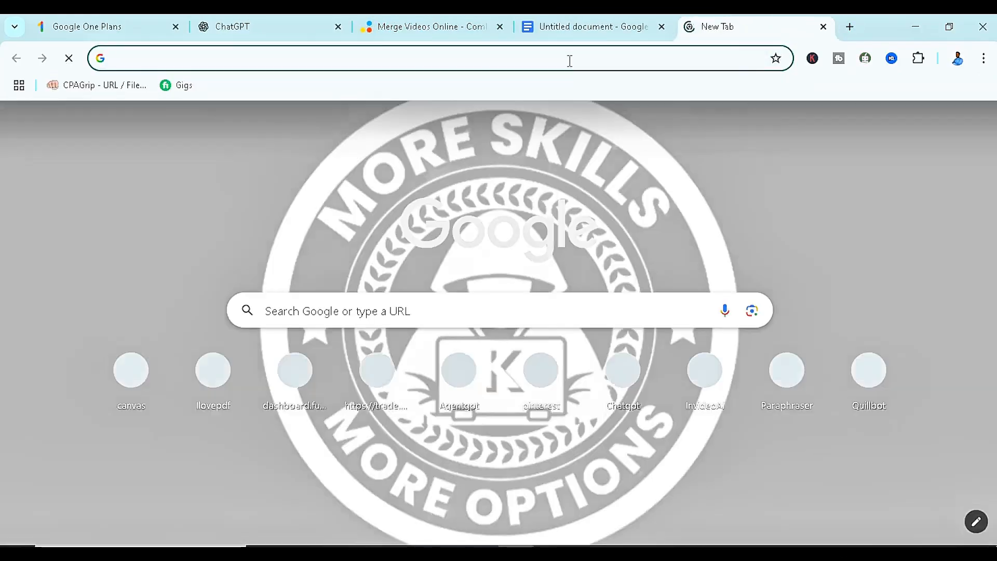
pyautogui.write('chat.ope')
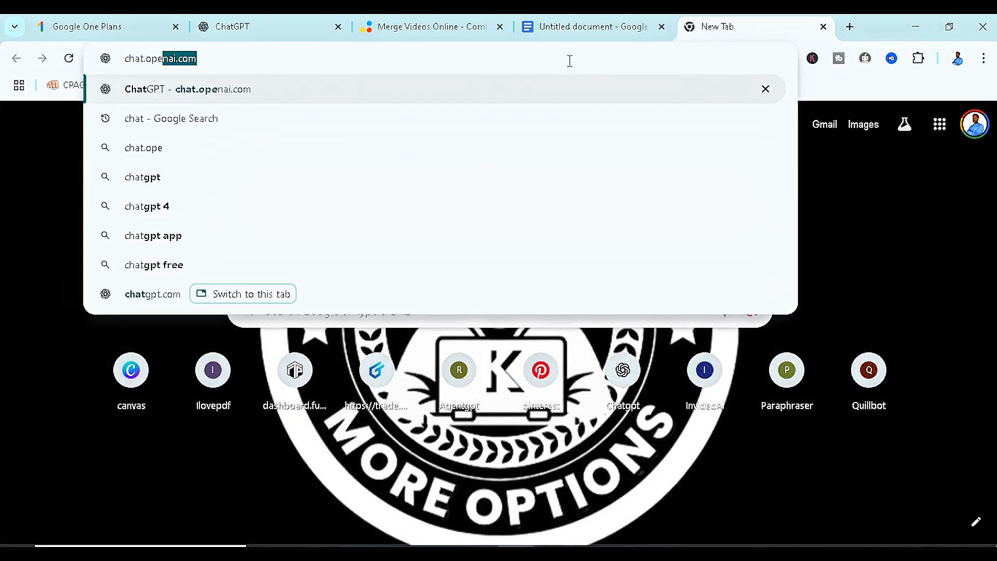
pyautogui.write('nai.com')
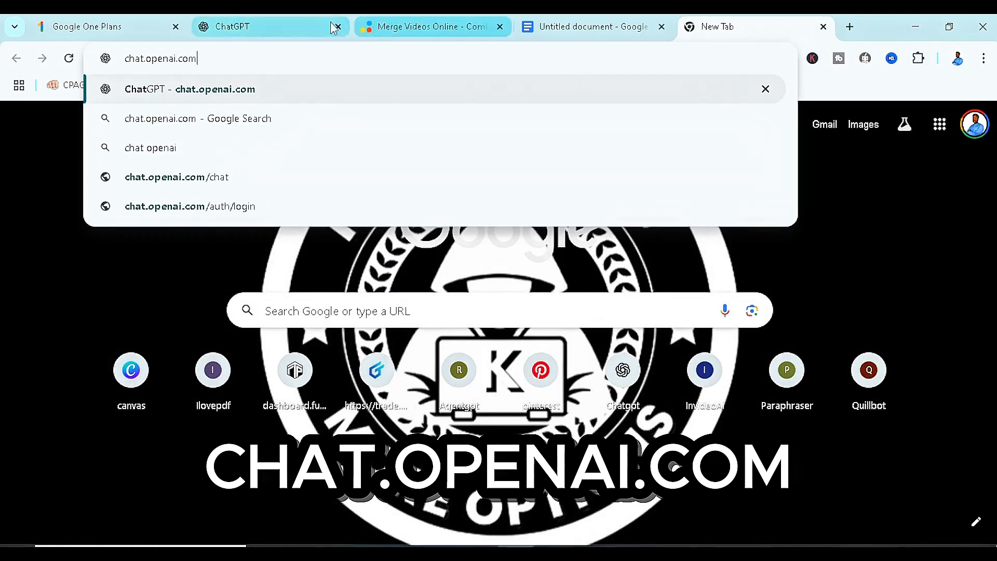
pyautogui.moveTo(197, 59); pyautogui.dragTo(114, 58)
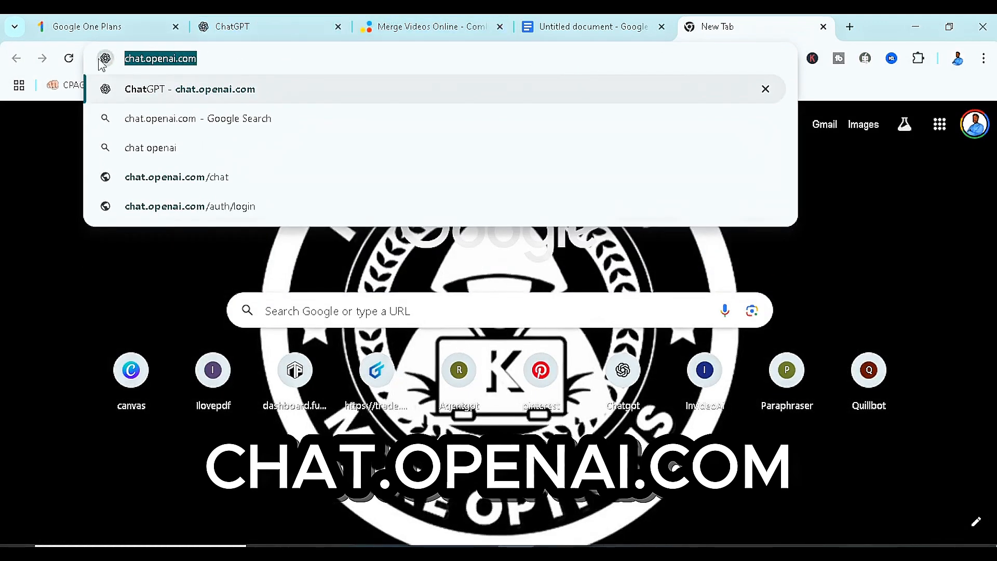
pyautogui.press('Return')
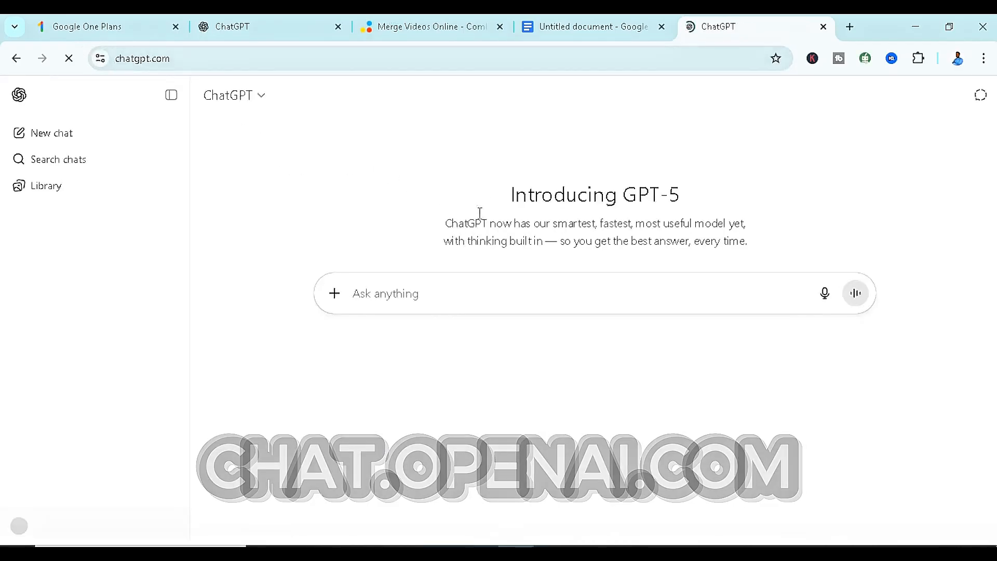
pyautogui.click(823, 26)
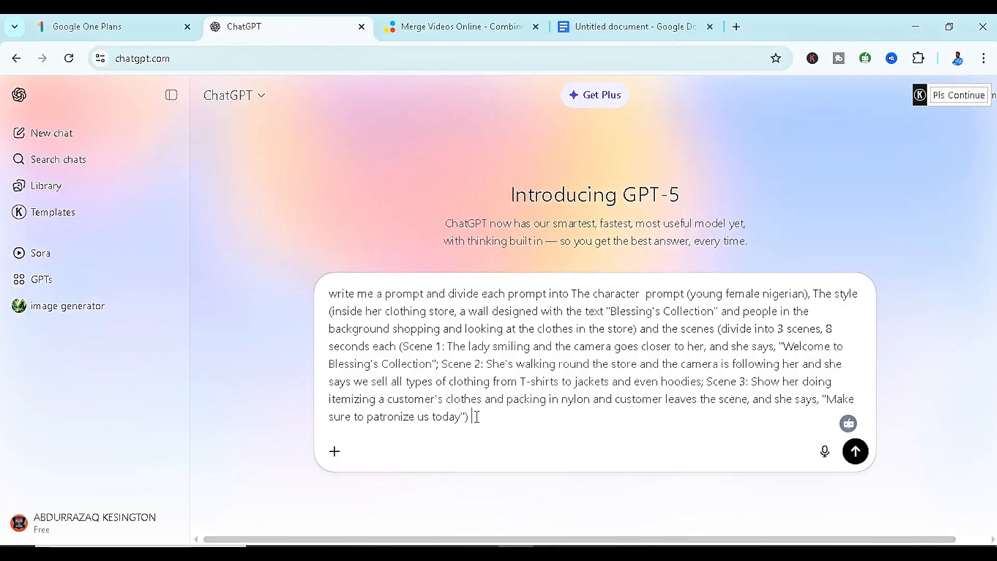
# Step: Delete the extra space between "character" and "prompt" in the drafted message
pyautogui.moveTo(476, 416); pyautogui.dragTo(322, 300)
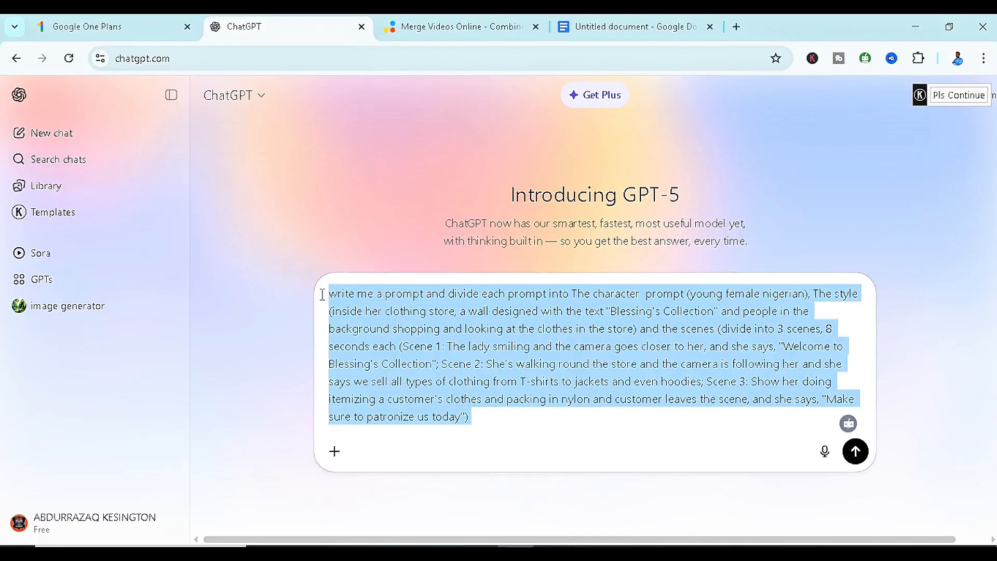
pyautogui.click(387, 308)
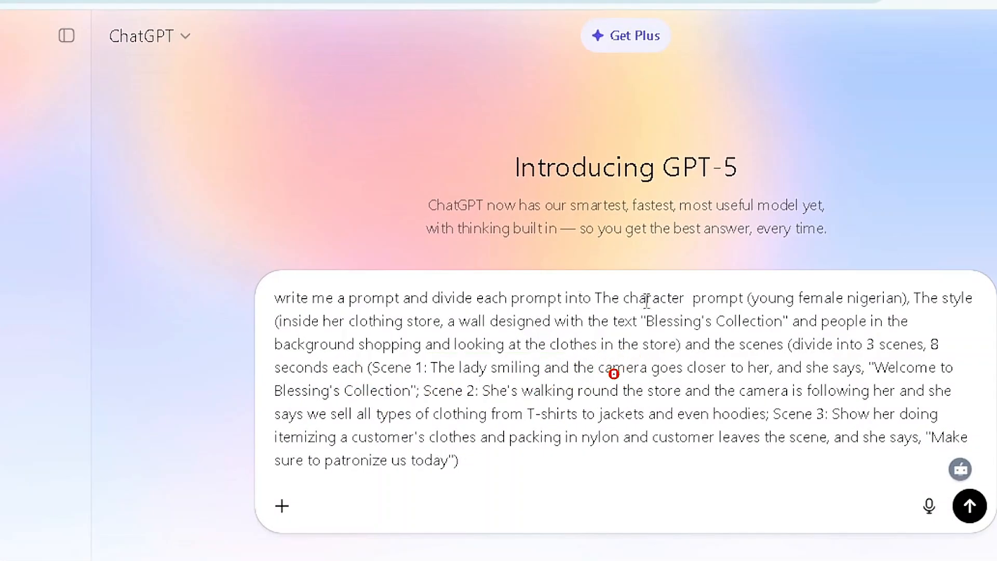
pyautogui.click(695, 299)
pyautogui.press('BackSpace')
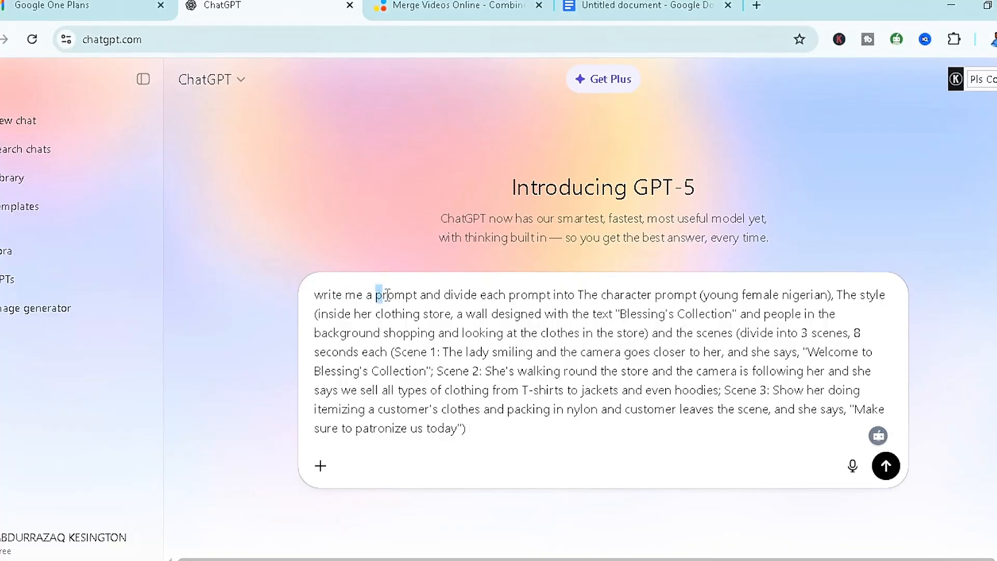
# Step: Examine how the drafted message describes the prompt division, the store style and the three scenes
pyautogui.moveTo(387, 295); pyautogui.dragTo(451, 294)
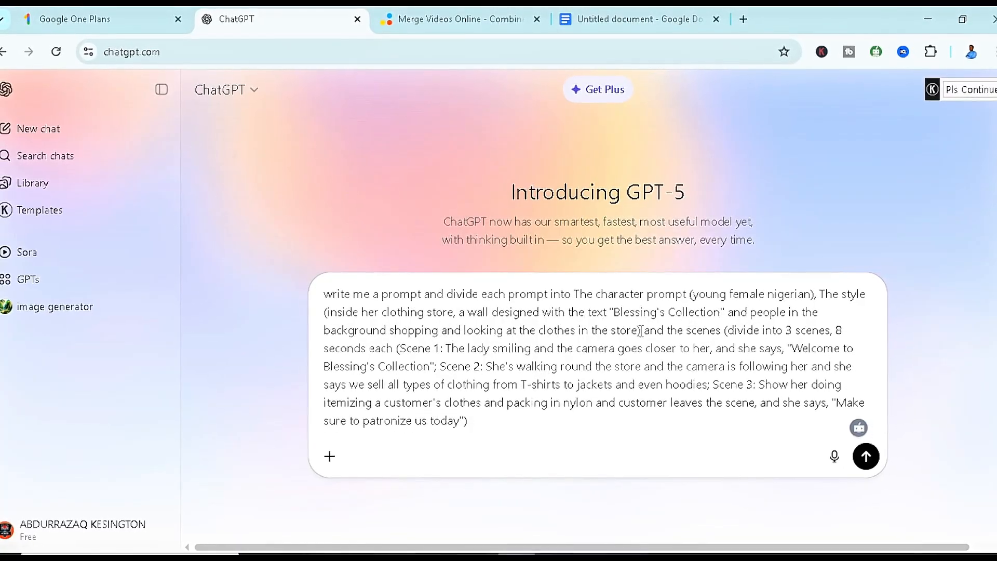
pyautogui.moveTo(640, 330); pyautogui.dragTo(366, 330)
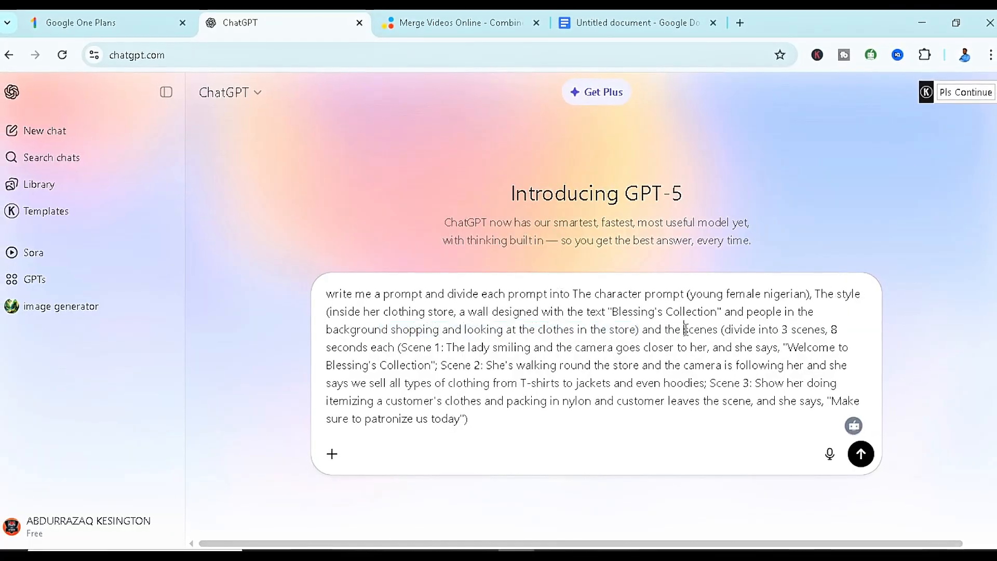
pyautogui.click(727, 329)
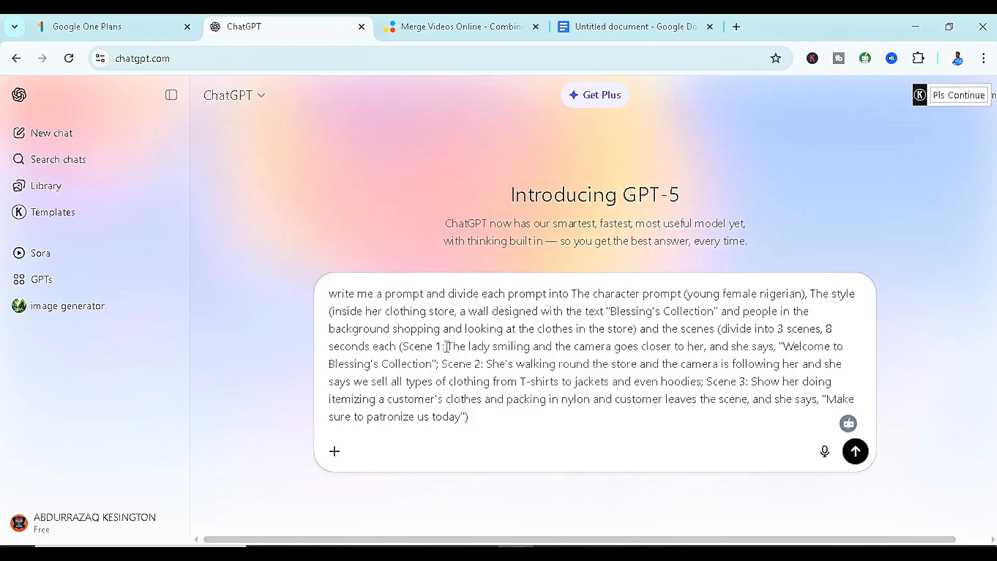
pyautogui.moveTo(446, 347); pyautogui.dragTo(687, 347)
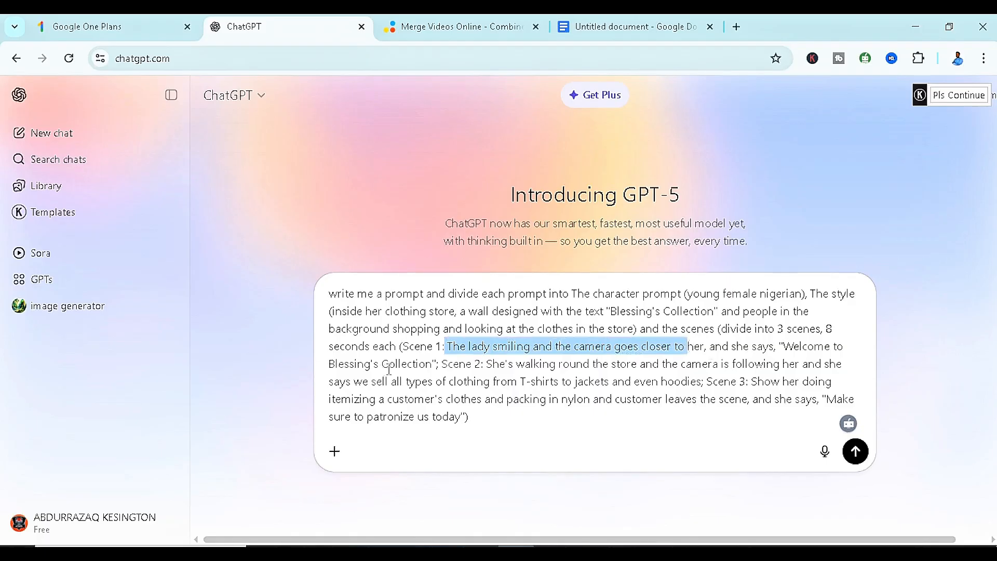
pyautogui.click(443, 363)
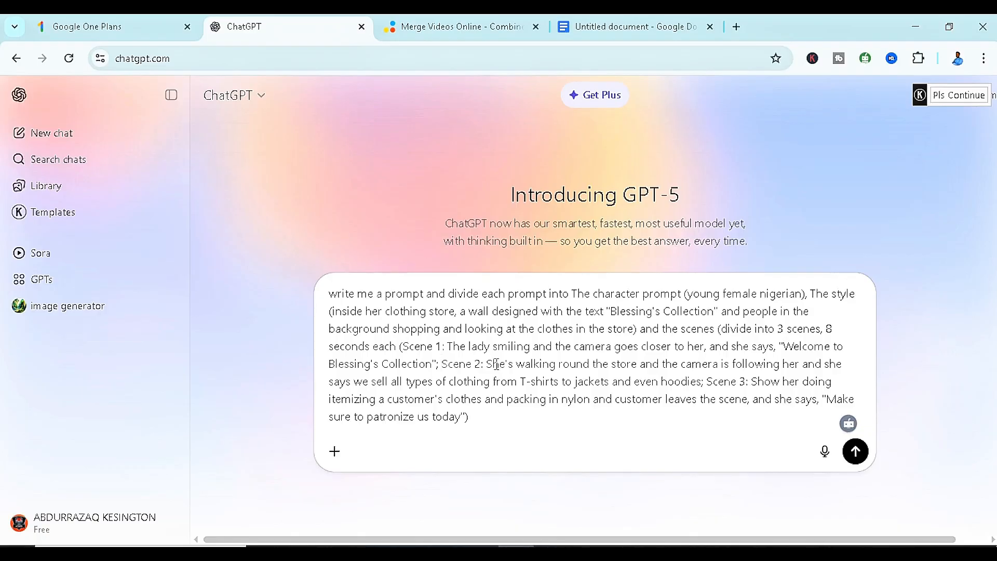
pyautogui.moveTo(706, 379); pyautogui.dragTo(734, 377)
pyautogui.moveTo(718, 398); pyautogui.dragTo(751, 397)
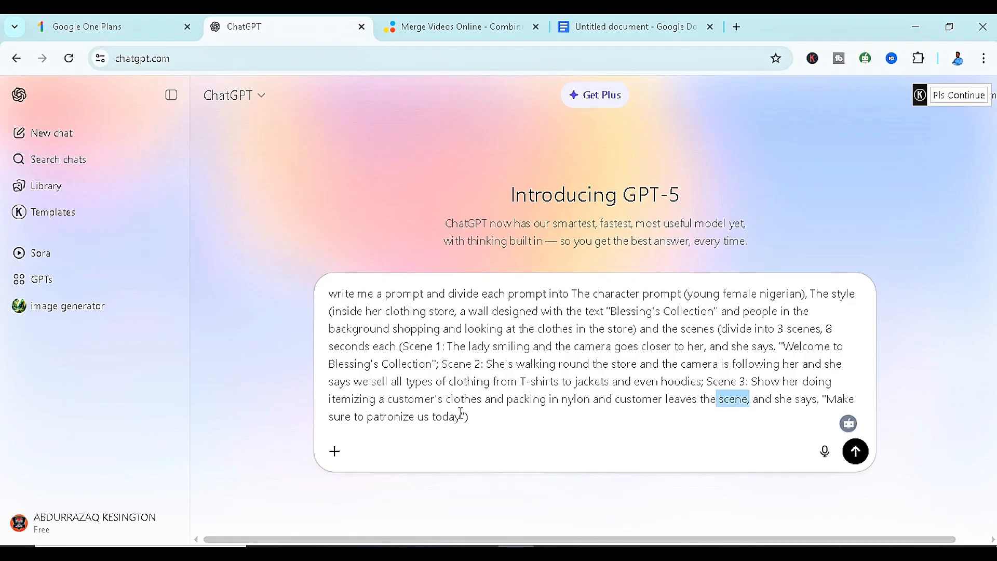
# Step: Send the drafted request for a character, style and three 8-second scene prompts for "Blessing's Collection"
pyautogui.moveTo(469, 415); pyautogui.dragTo(327, 291)
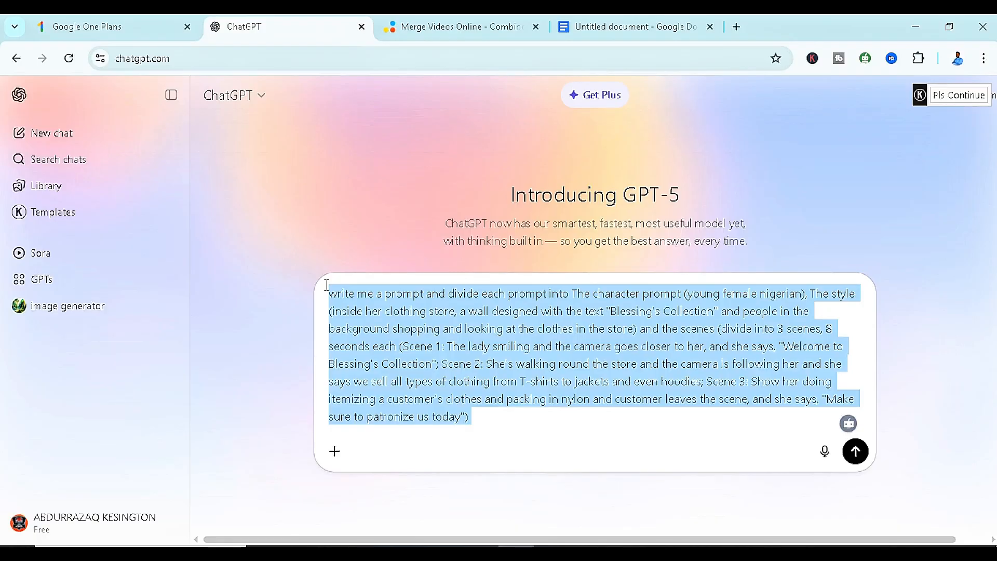
pyautogui.click(490, 419)
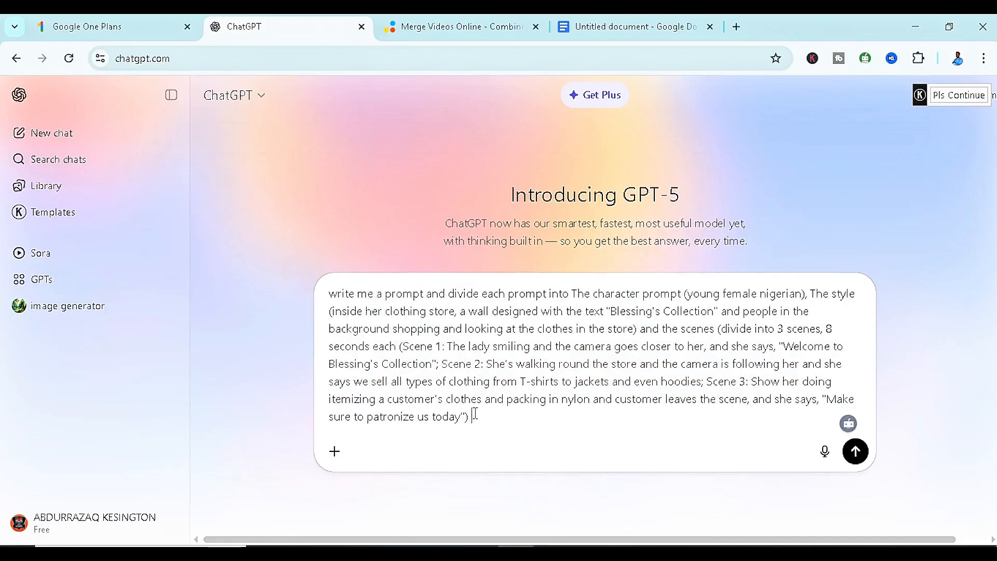
pyautogui.moveTo(476, 414); pyautogui.dragTo(318, 283)
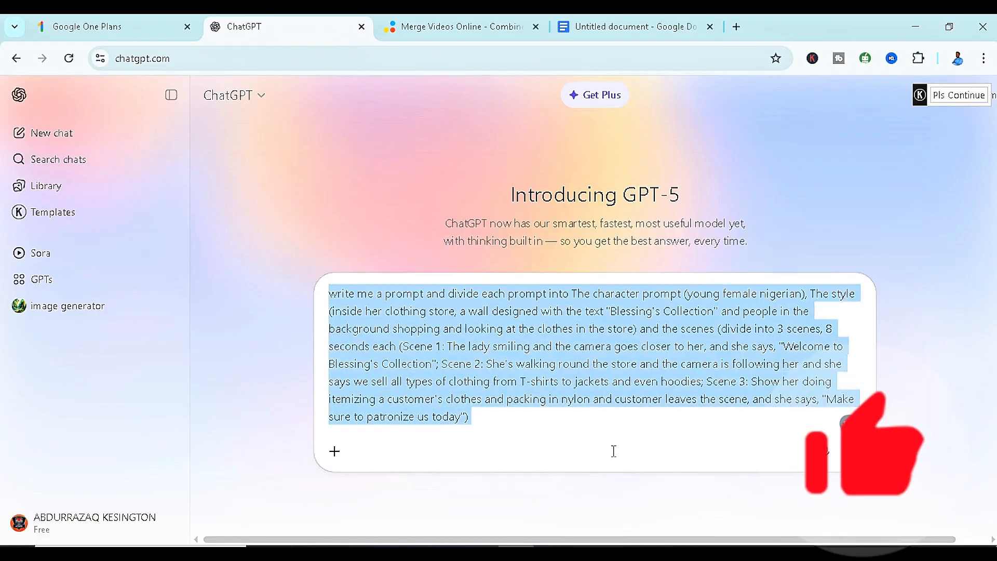
pyautogui.press('Return')
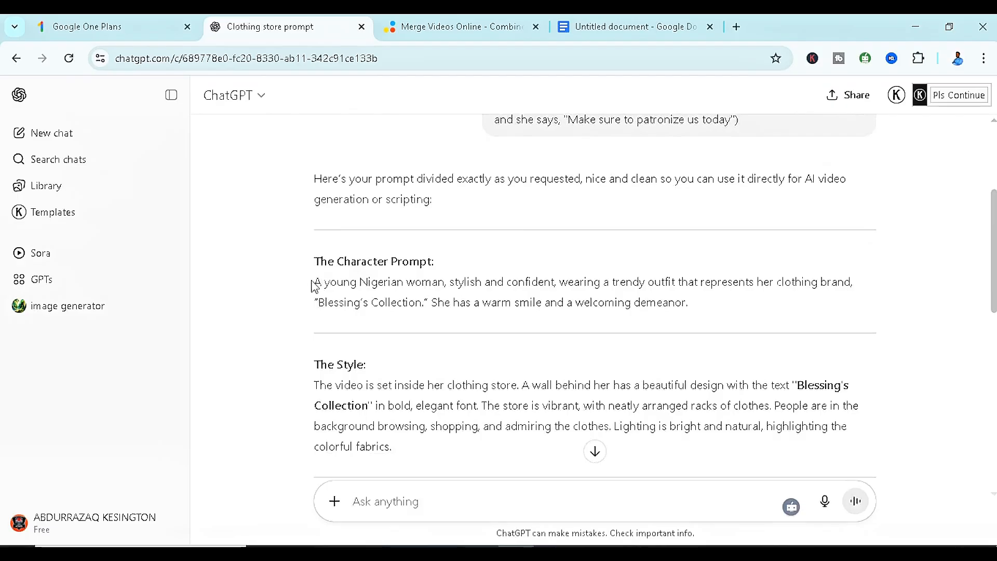
# Step: Examine the character prompt, the style description and the three 8-second scenes in the generated answer
pyautogui.moveTo(314, 282); pyautogui.dragTo(696, 305)
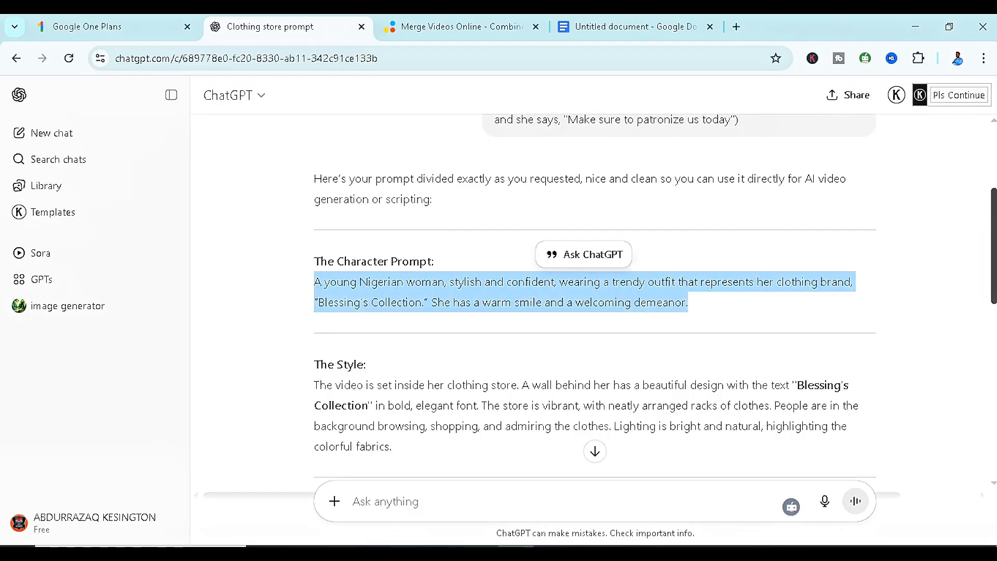
pyautogui.scroll(-3, 696, 306)
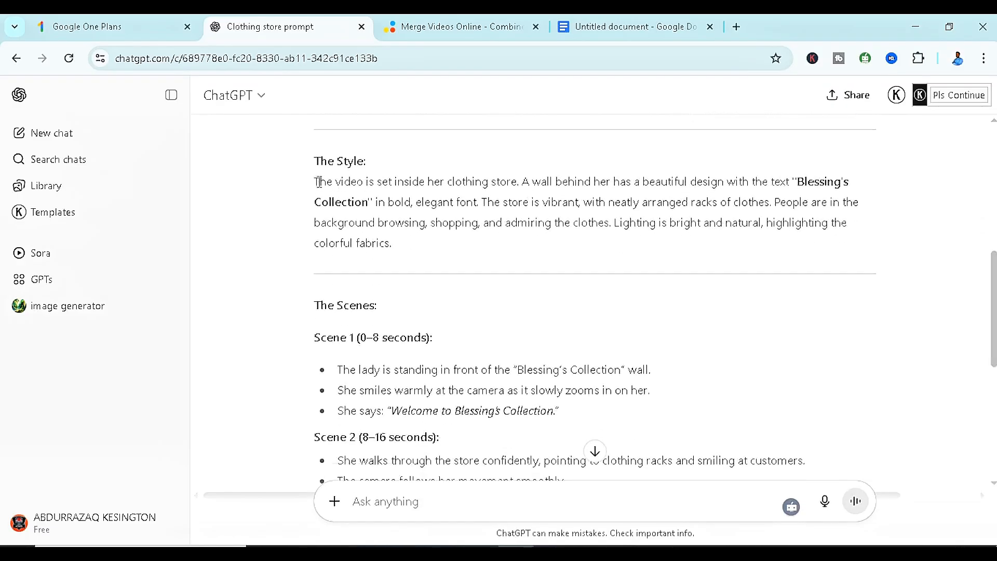
pyautogui.moveTo(318, 182); pyautogui.dragTo(831, 249)
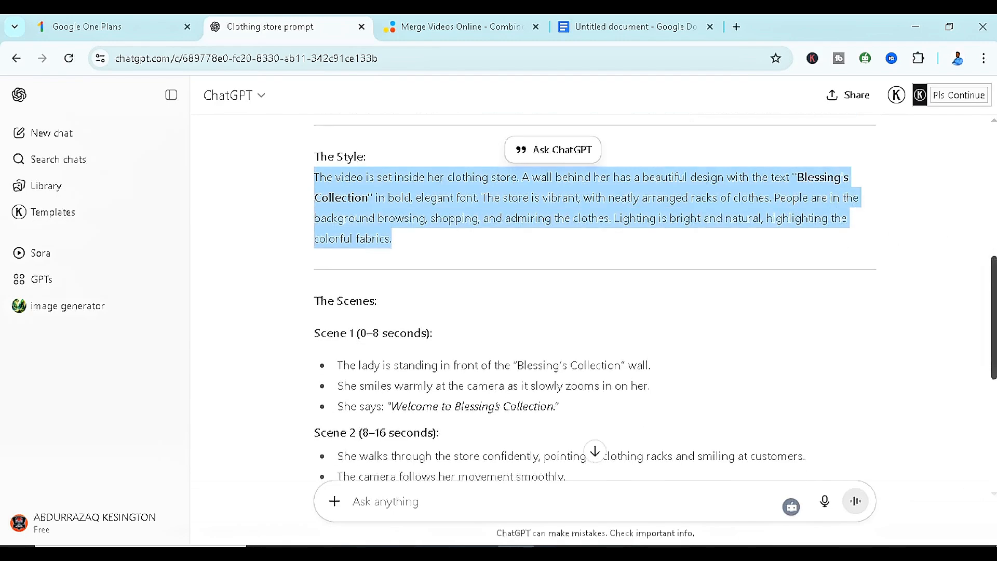
pyautogui.scroll(-3, 595, 301)
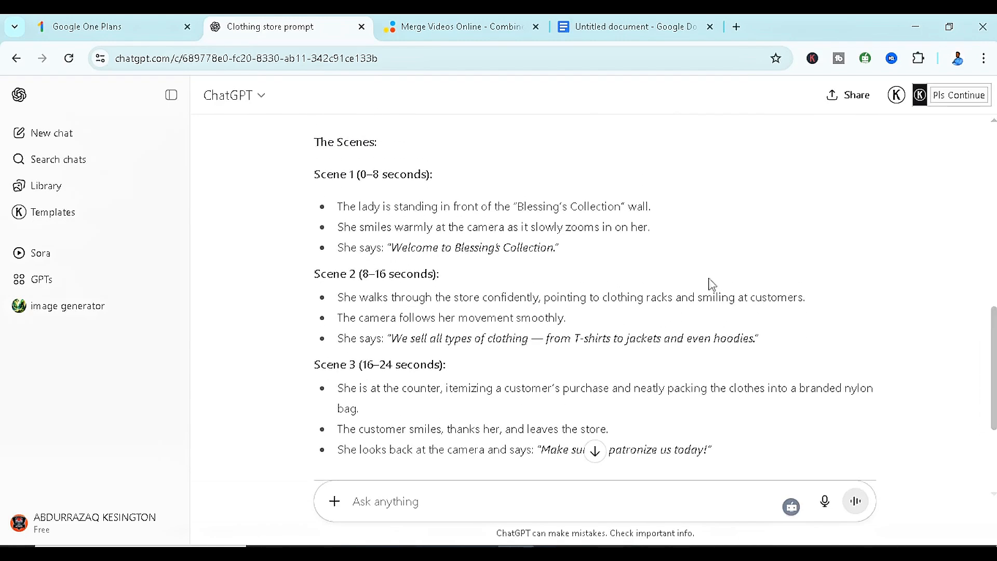
pyautogui.moveTo(315, 174); pyautogui.dragTo(355, 189)
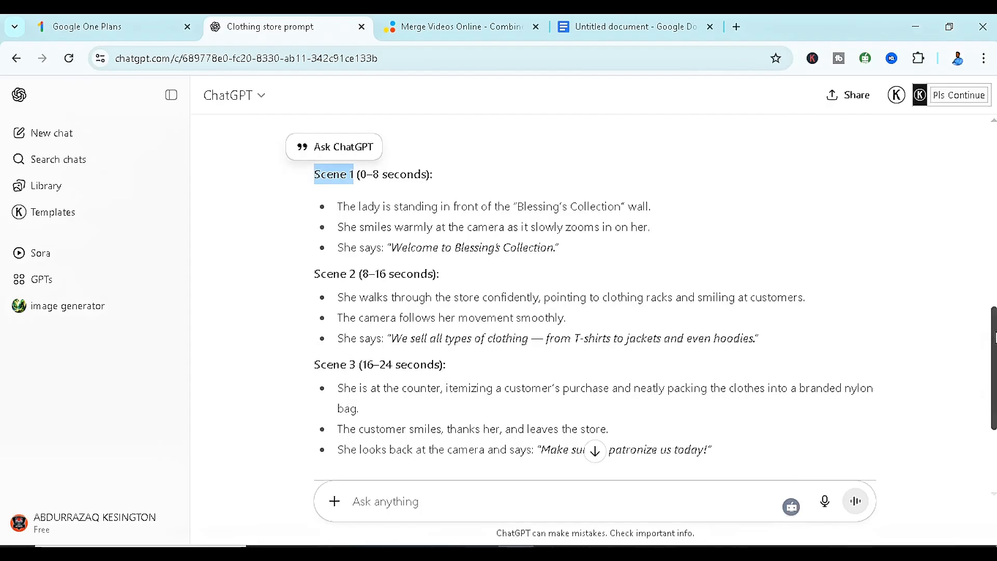
pyautogui.moveTo(994, 338); pyautogui.dragTo(993, 390)
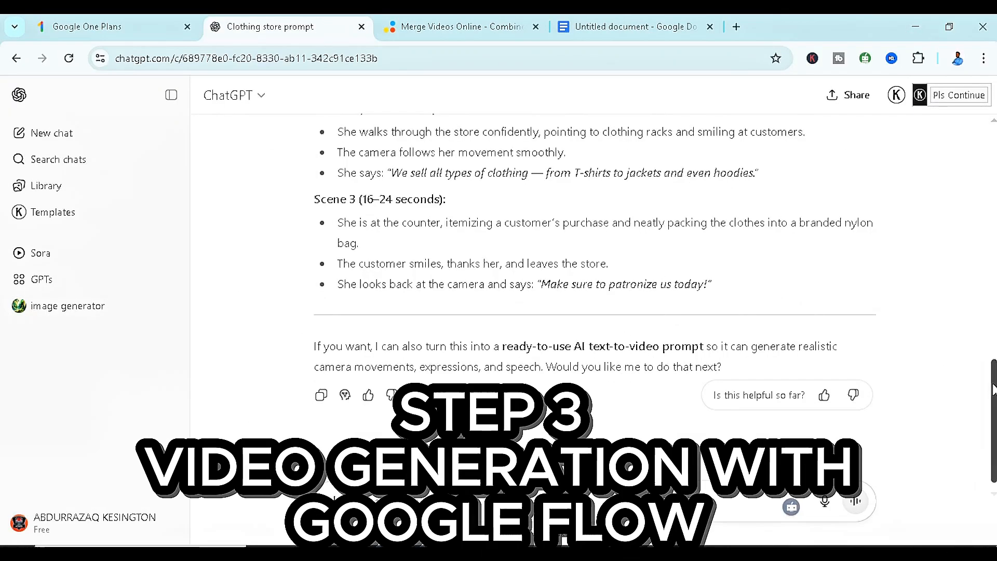
# Step: Search the web for "google flow" in a new browser tab and open the Google Labs Flow page
pyautogui.click(737, 27)
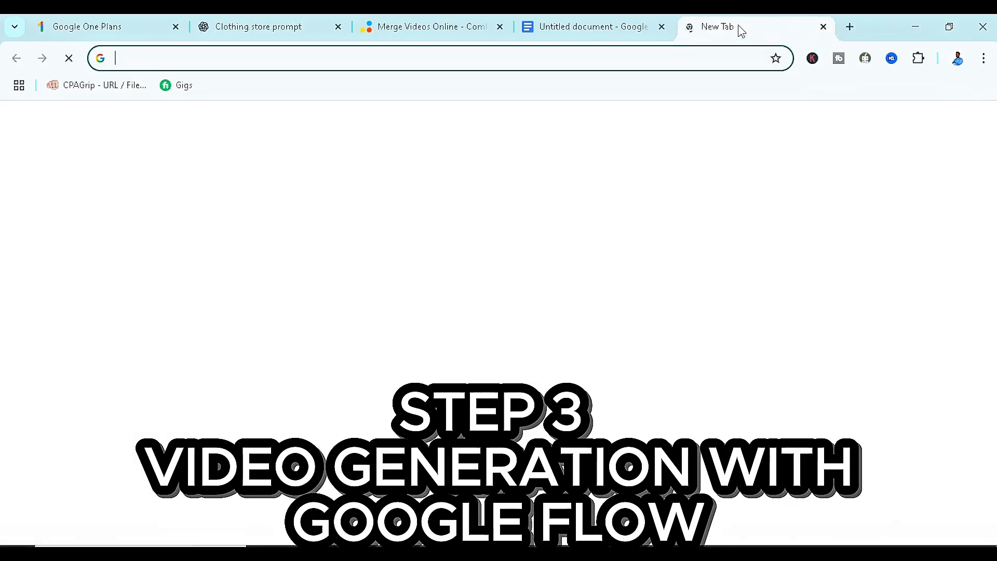
pyautogui.write('google flow')
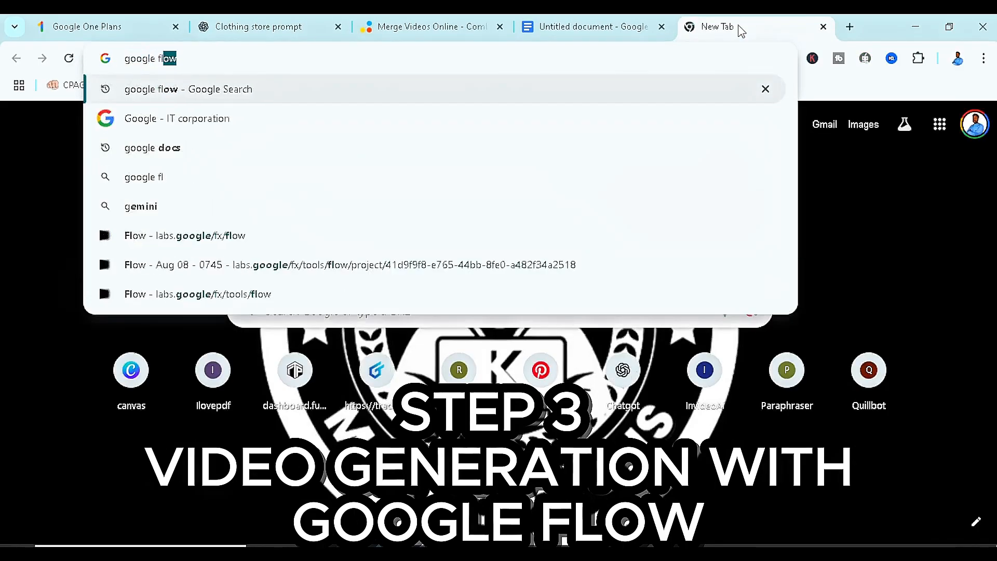
pyautogui.press('Return')
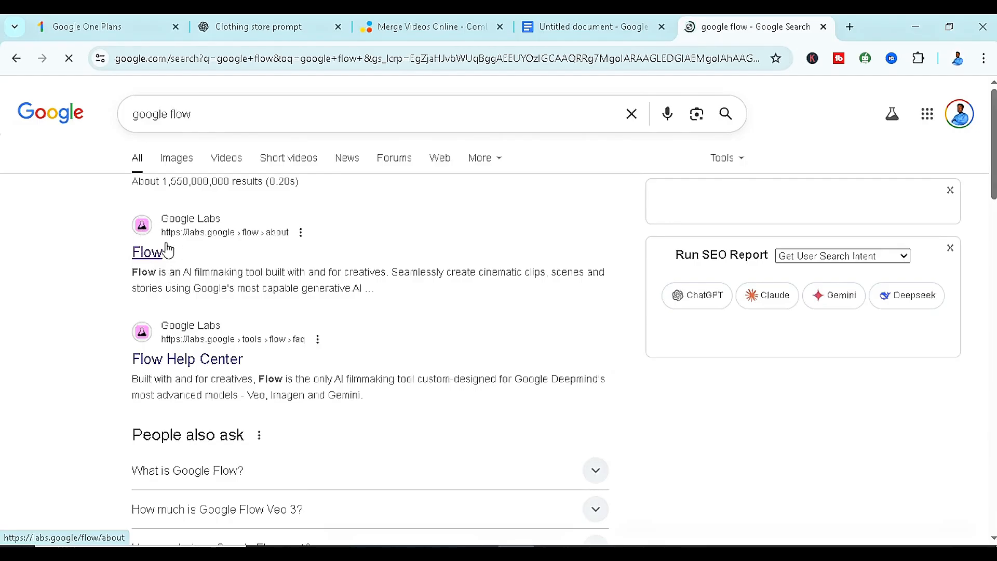
pyautogui.click(148, 252)
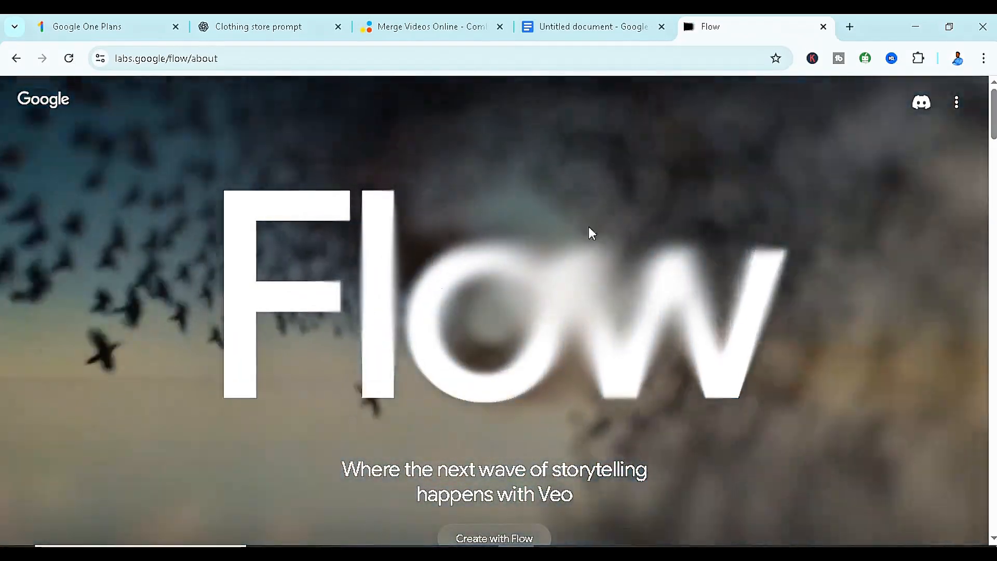
# Step: Enter the Flow creation tool from its introduction page and create a new project
pyautogui.scroll(-5, 977, 130)
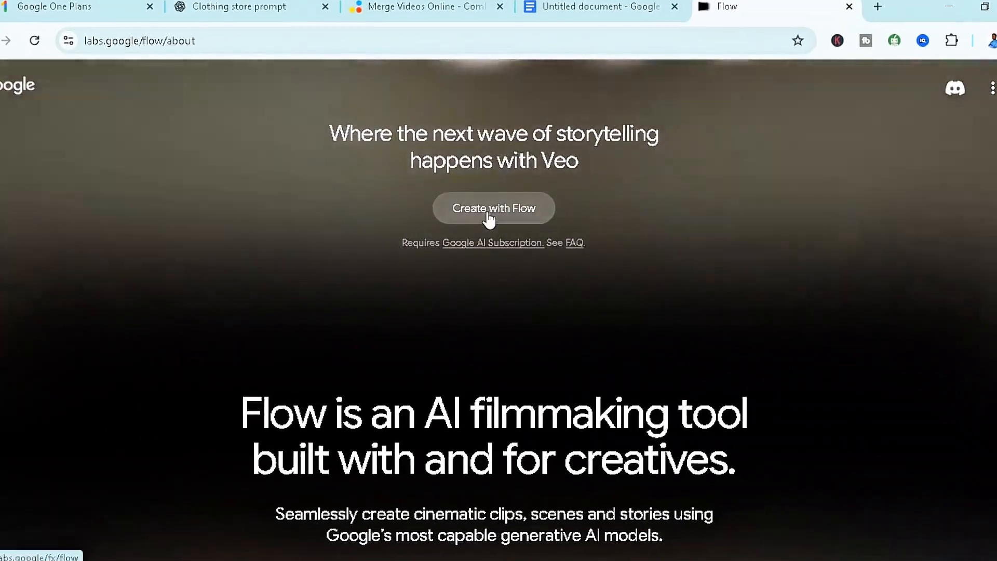
pyautogui.click(488, 212)
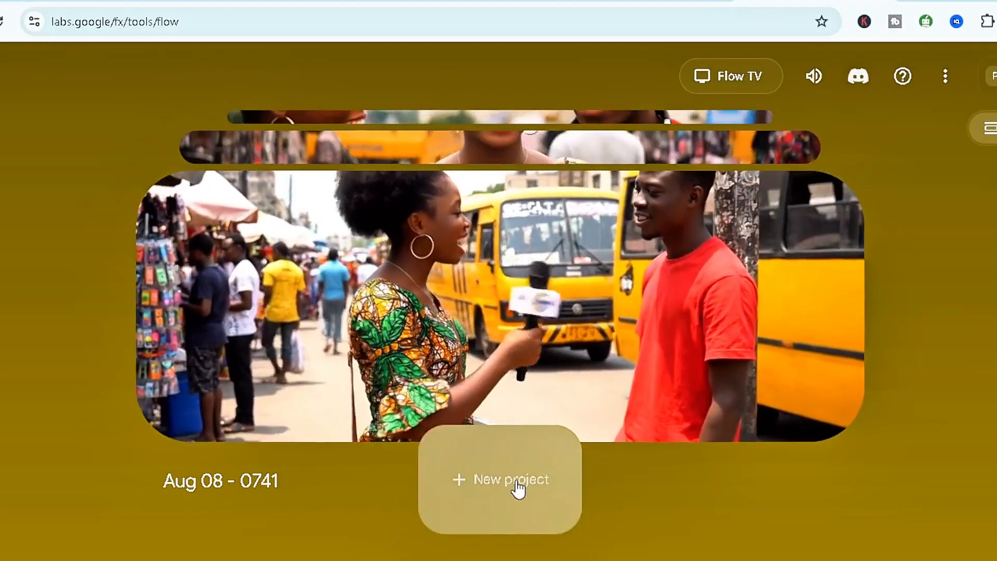
pyautogui.click(516, 482)
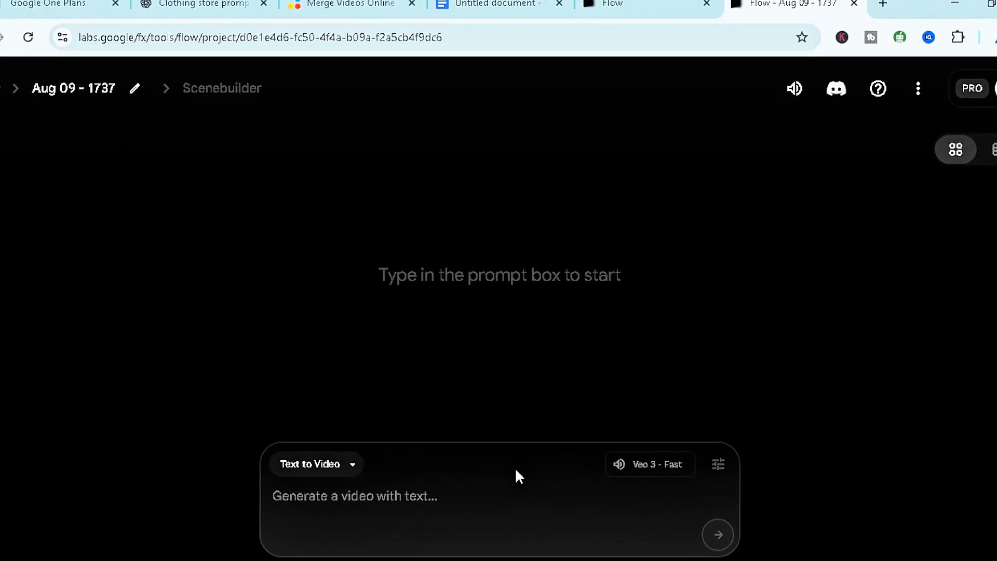
# Step: Review the outputs-per-prompt and model options in the generation settings, leaving the model on Veo 3 - Fast
pyautogui.click(381, 491)
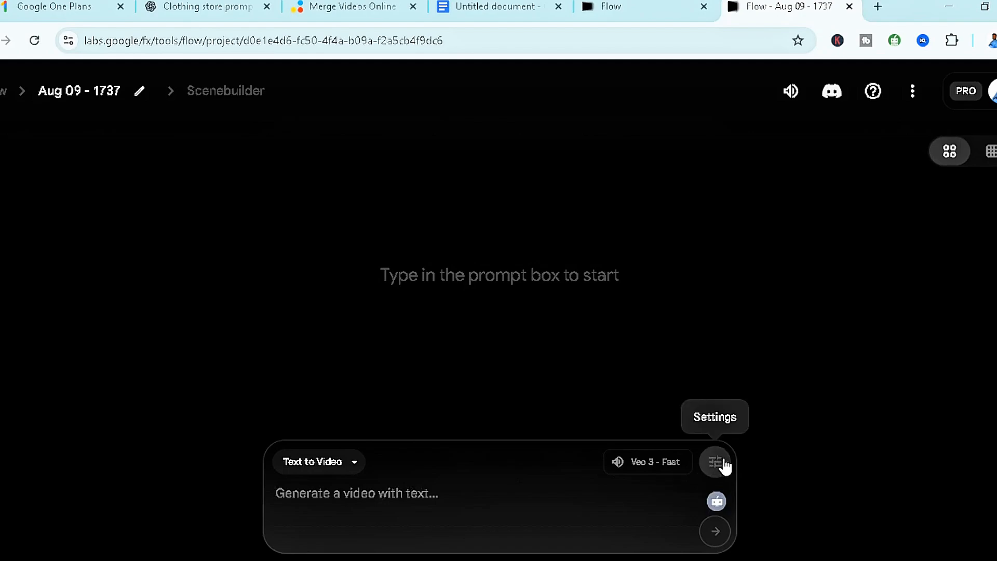
pyautogui.click(717, 463)
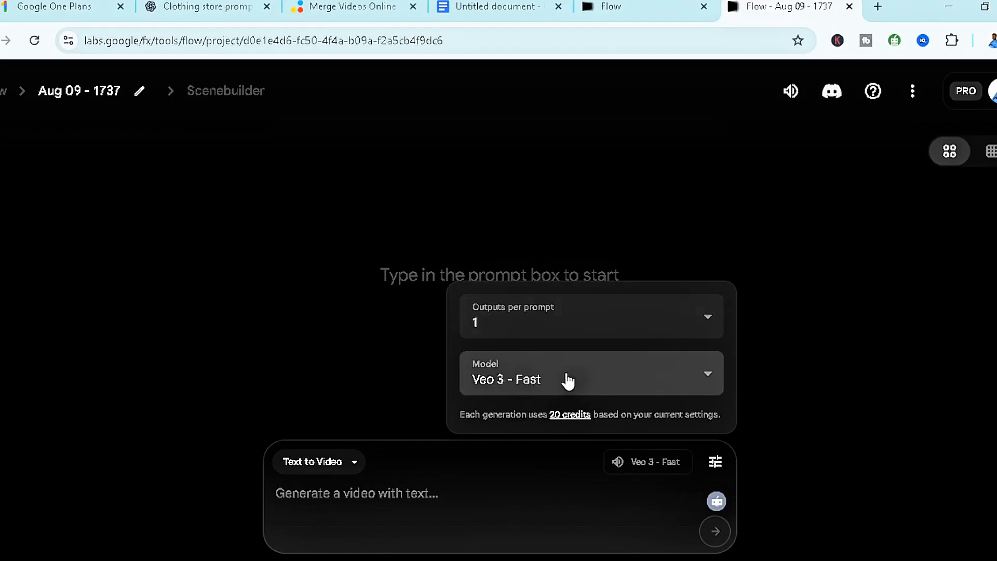
pyautogui.click(609, 377)
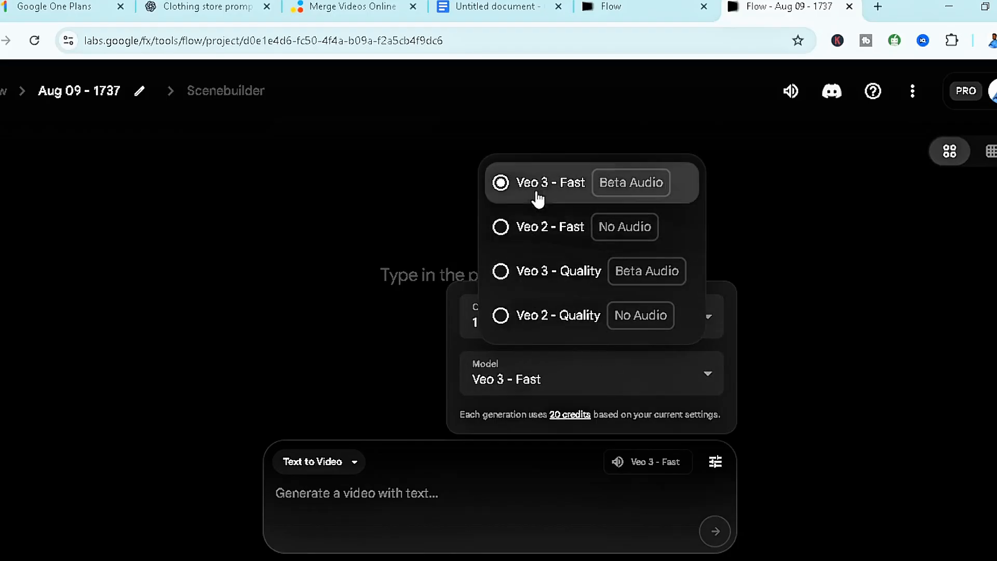
pyautogui.click(465, 191)
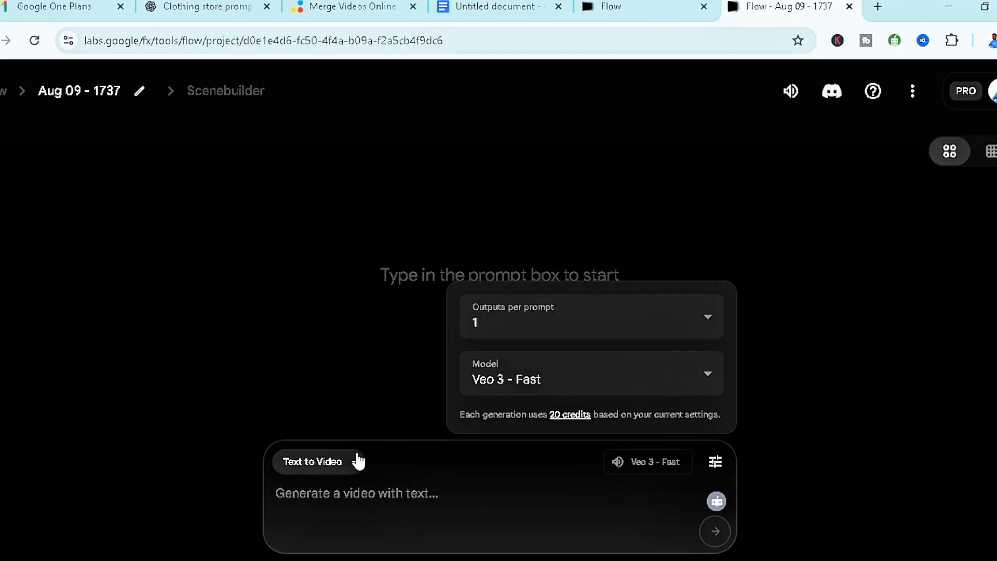
pyautogui.click(374, 493)
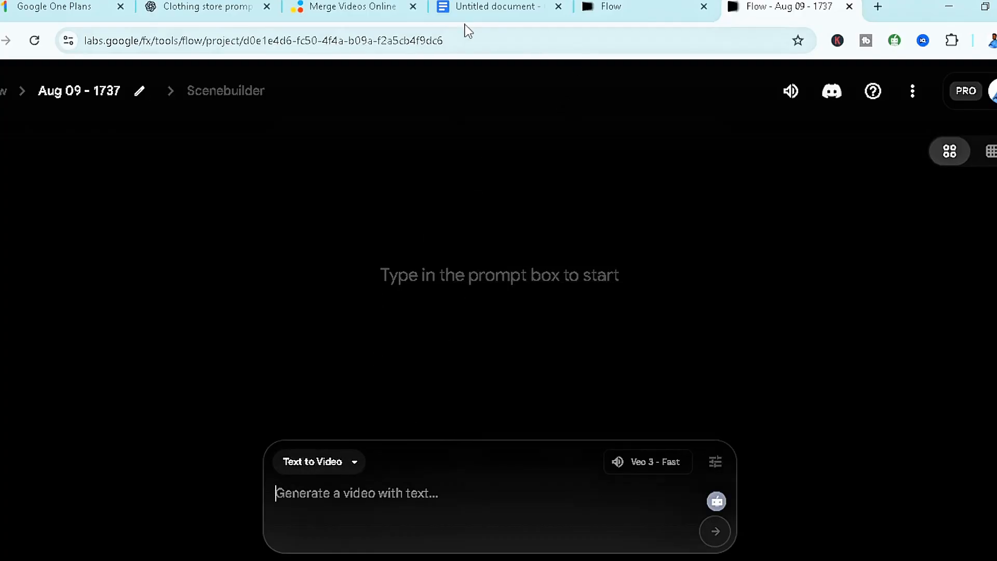
# Step: Copy the character prompt and style sections from the ChatGPT answer into the text-to-video prompt in Flow
pyautogui.click(217, 6)
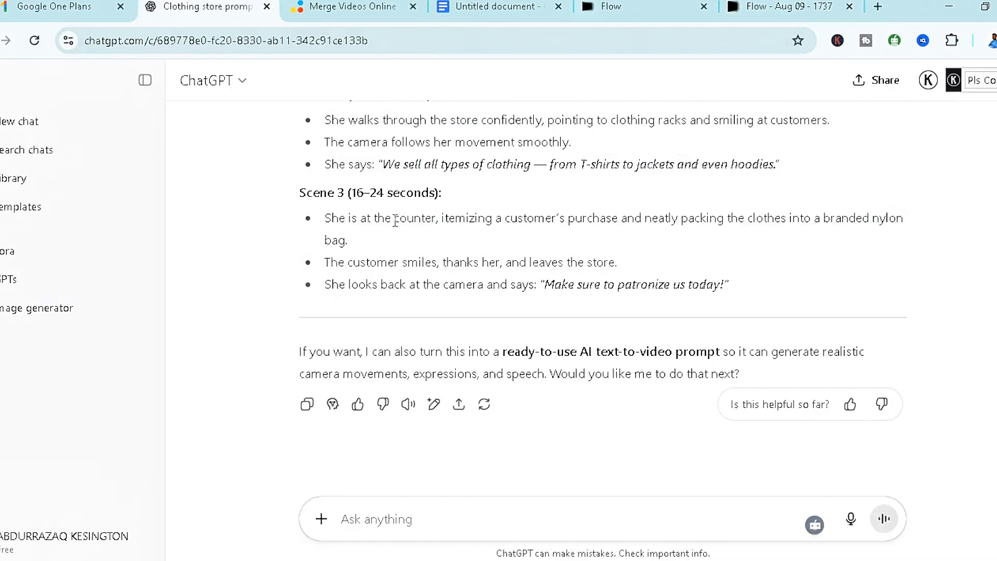
pyautogui.scroll(10, 410, 400)
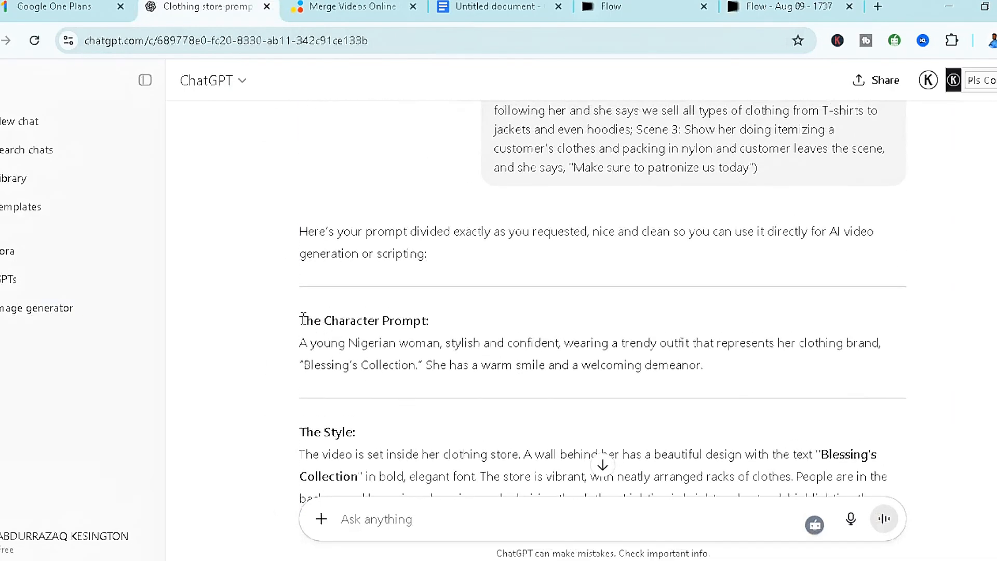
pyautogui.moveTo(299, 312); pyautogui.dragTo(534, 343)
pyautogui.hotkey('ctrl', 'c')
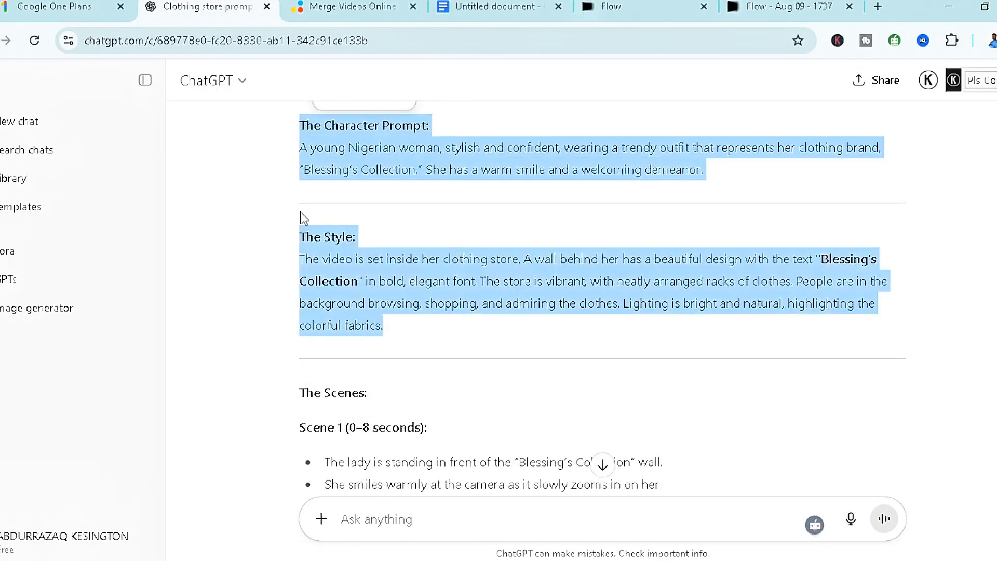
pyautogui.click(795, 7)
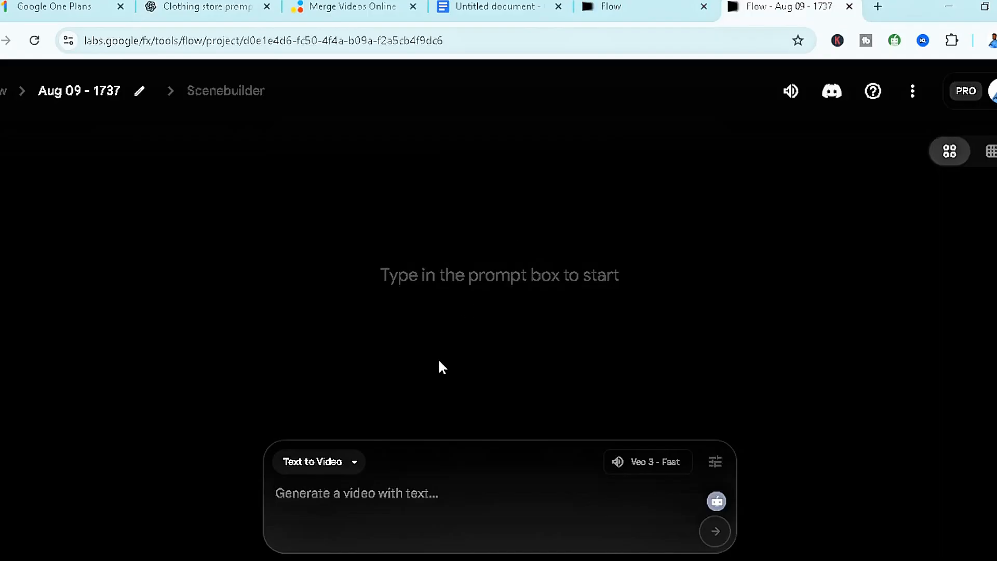
pyautogui.hotkey('ctrl', 'v')
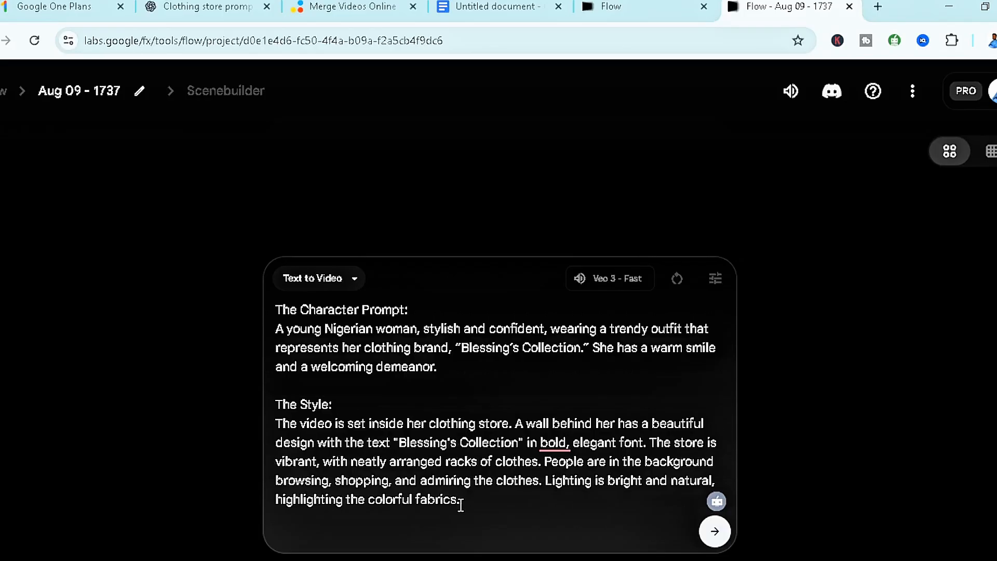
pyautogui.moveTo(462, 504); pyautogui.dragTo(336, 461)
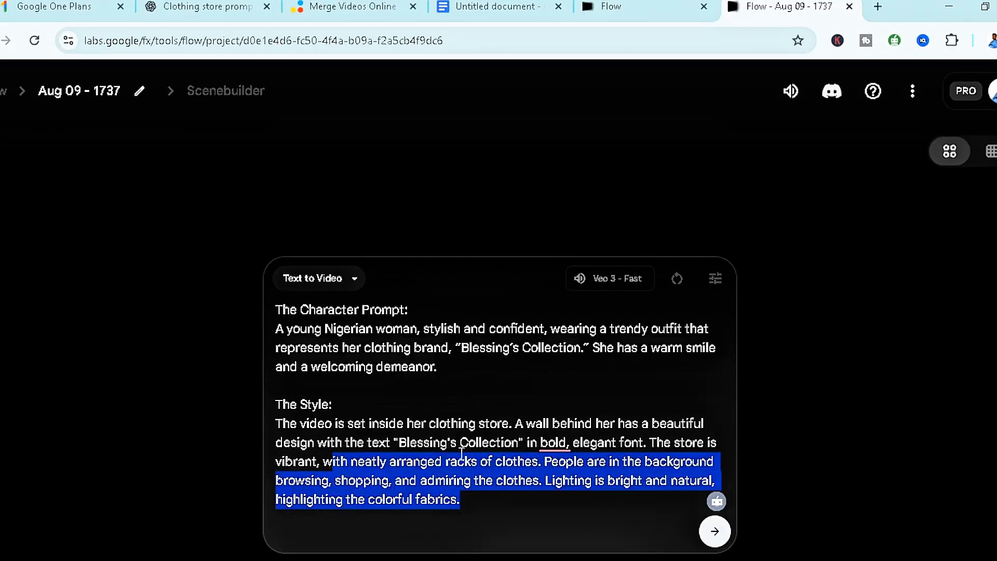
pyautogui.click(480, 502)
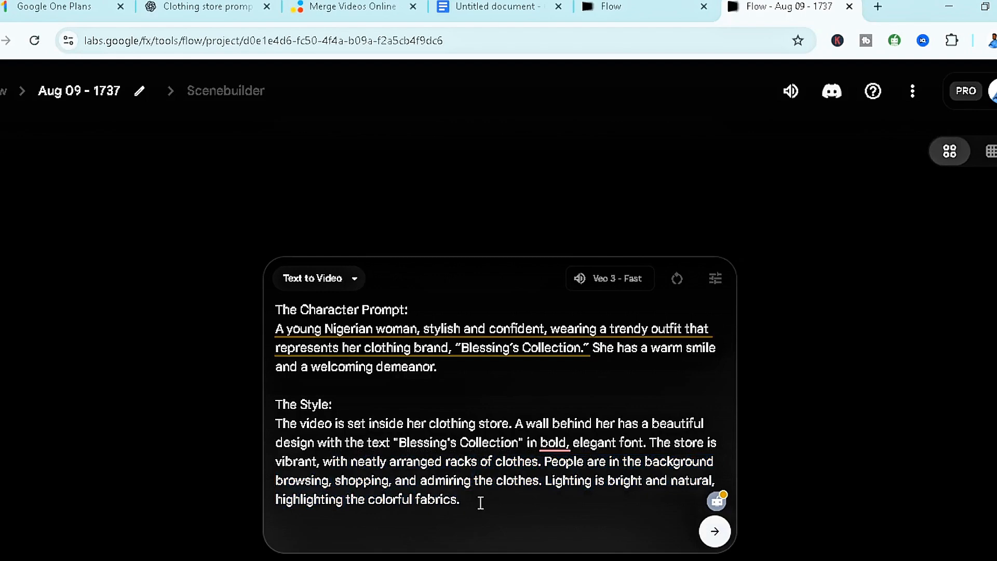
# Step: Append the Scene 1 (0–8 seconds) text from ChatGPT to the Flow prompt and generate the first video clip
pyautogui.click(522, 2)
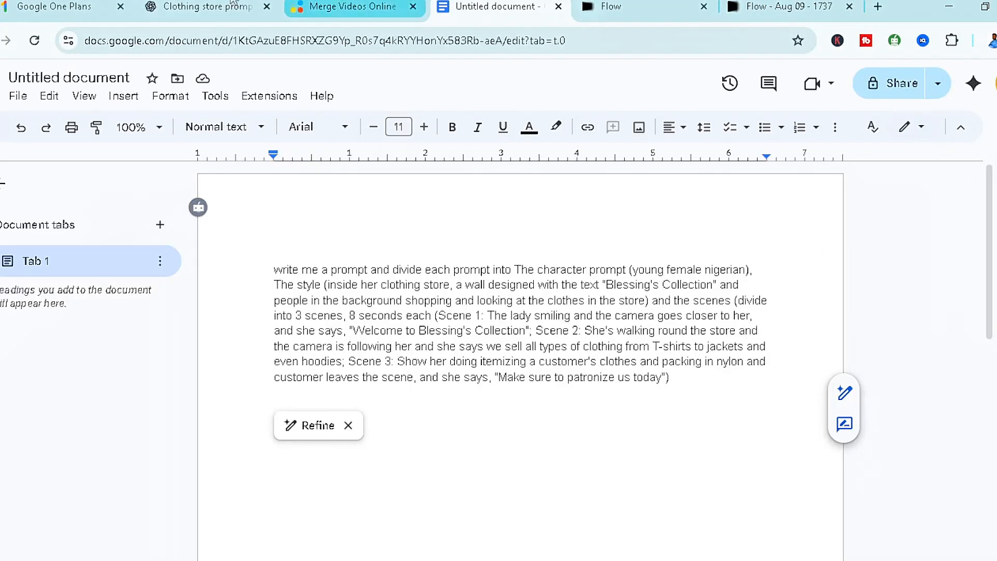
pyautogui.click(203, 5)
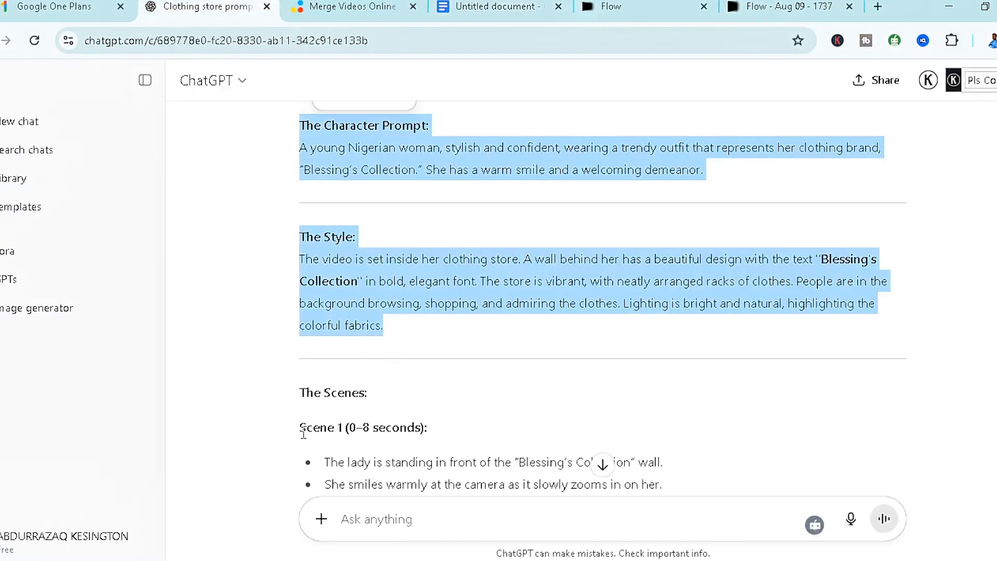
pyautogui.moveTo(300, 429); pyautogui.dragTo(637, 238)
pyautogui.hotkey('ctrl', 'c')
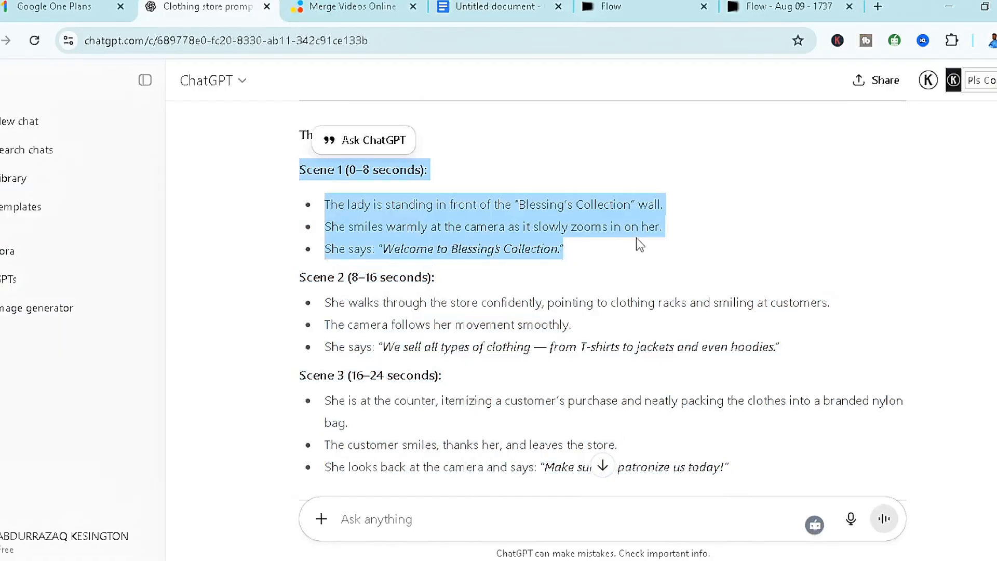
pyautogui.click(832, 5)
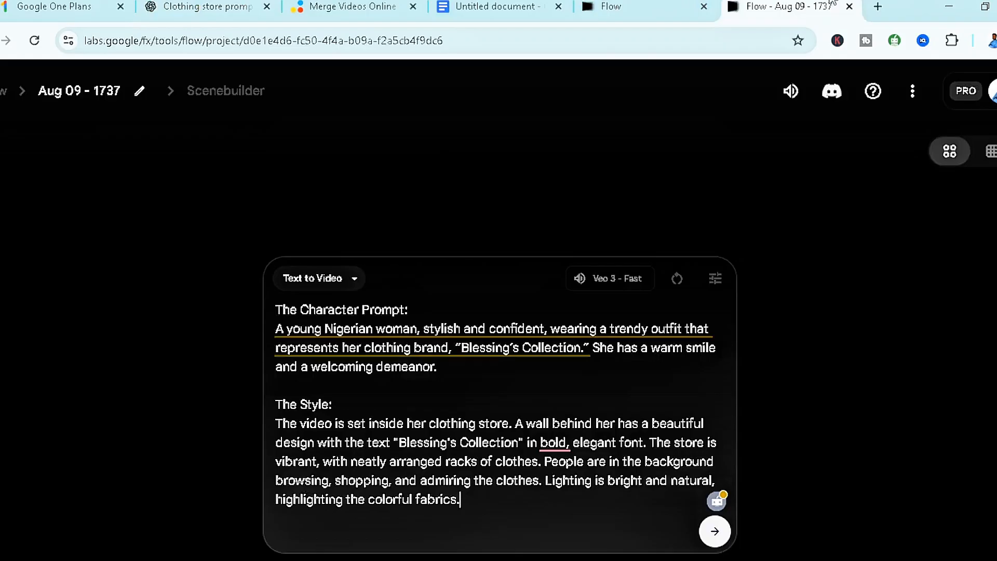
pyautogui.hotkey('ctrl', 'v')
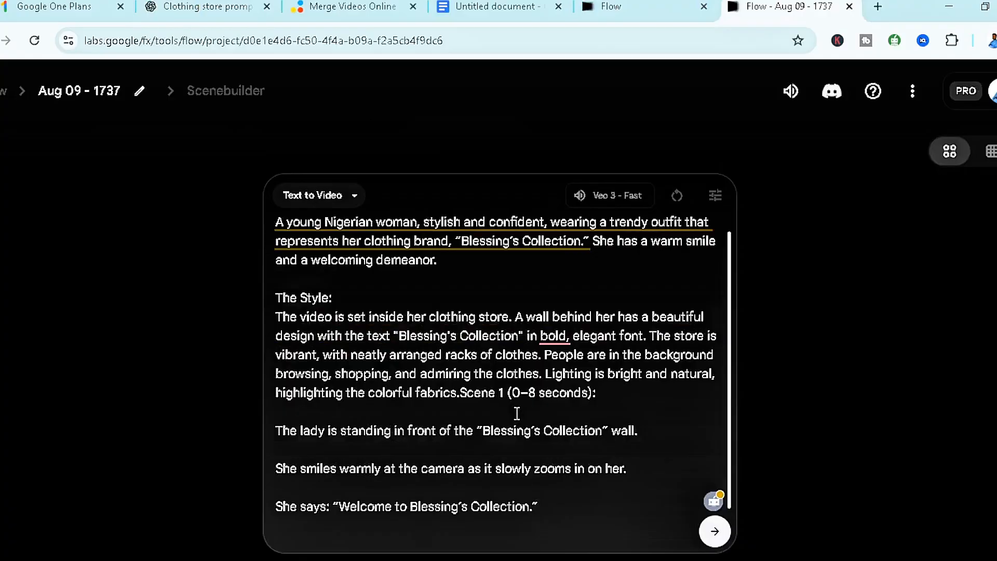
pyautogui.press('Return')
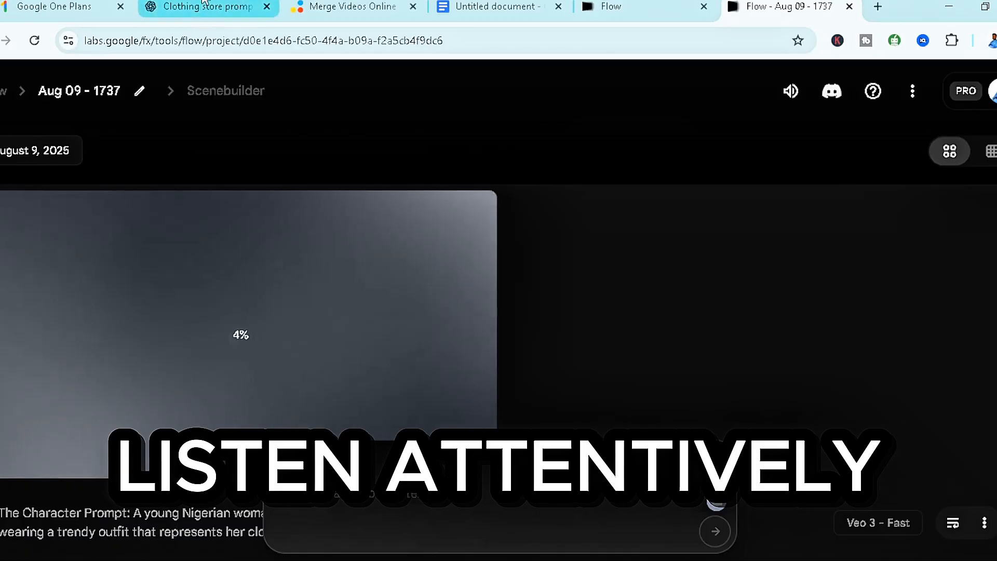
# Step: Copy the character prompt and style sections from the ChatGPT answer into Flow's empty text-to-video prompt for the second clip
pyautogui.click(204, 4)
pyautogui.scroll(8, 603, 291)
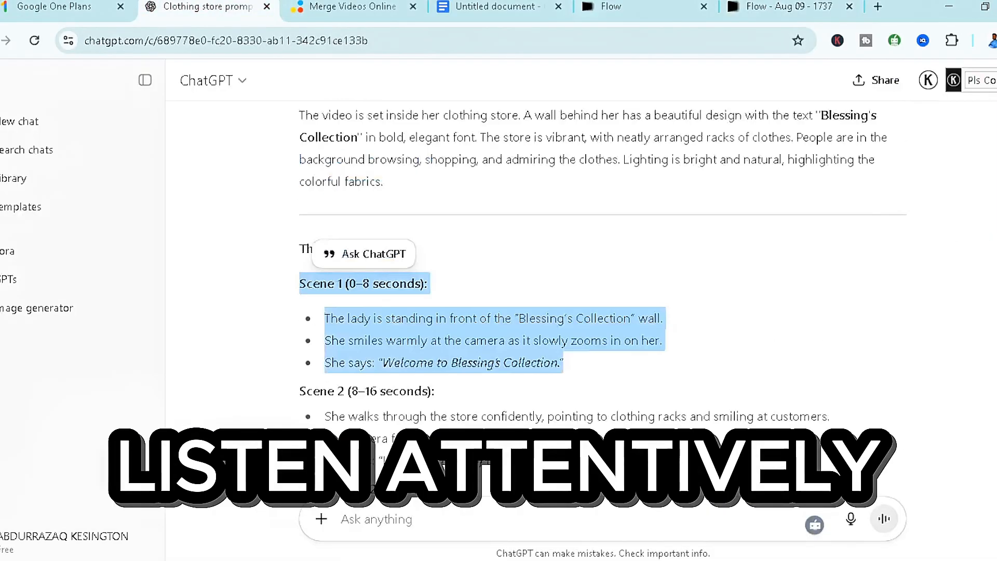
pyautogui.scroll(3, 602, 291)
pyautogui.scroll(-4, 602, 291)
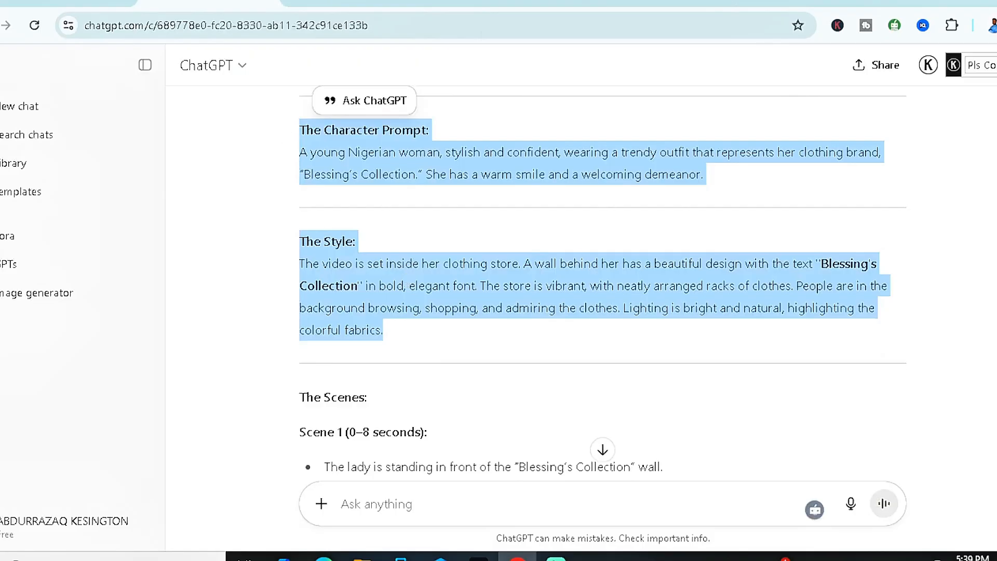
# Step: Append the Scene 2 (8–16 seconds) text from ChatGPT to the Flow prompt and generate the second video clip
pyautogui.scroll(-5, 375, 314)
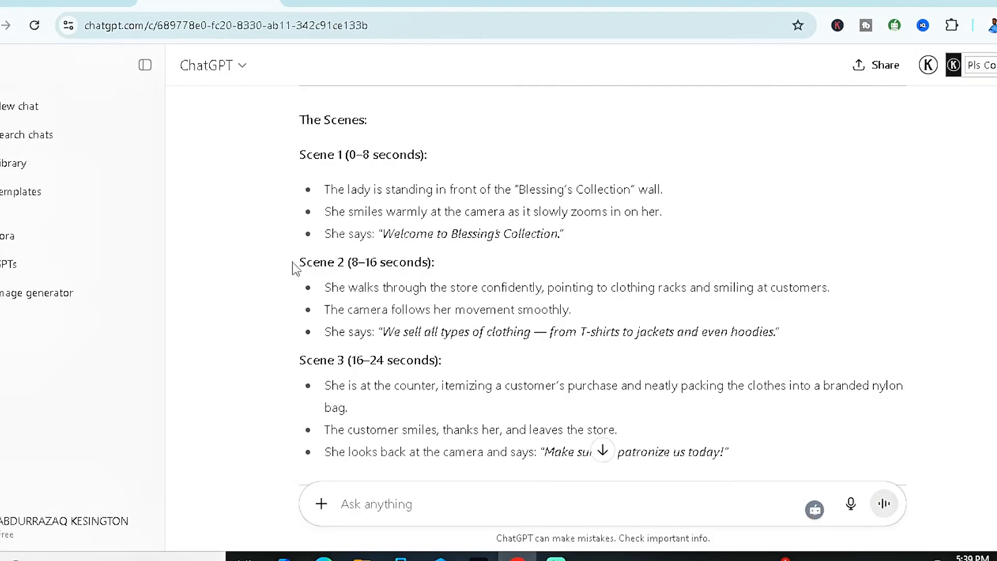
pyautogui.moveTo(302, 263); pyautogui.dragTo(800, 347)
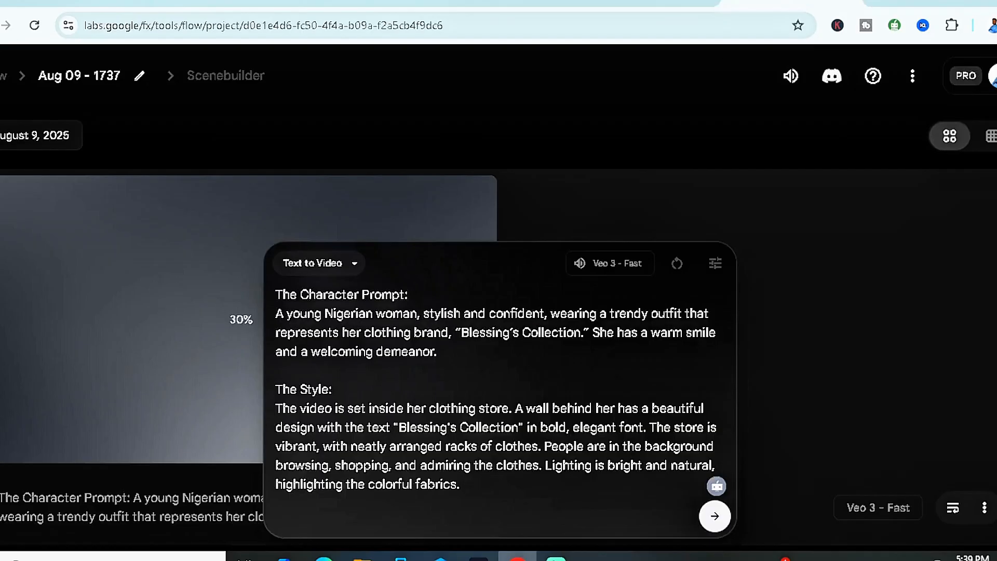
pyautogui.write('Scene 2 (8–16 seconds):  She walks through the store confidently, pointing to clothing racks and smiling at customers.  The camera follows her movement smoothly.  She says: "We sell all types of clothing — from T-shirts to jackets and even hoodies."')
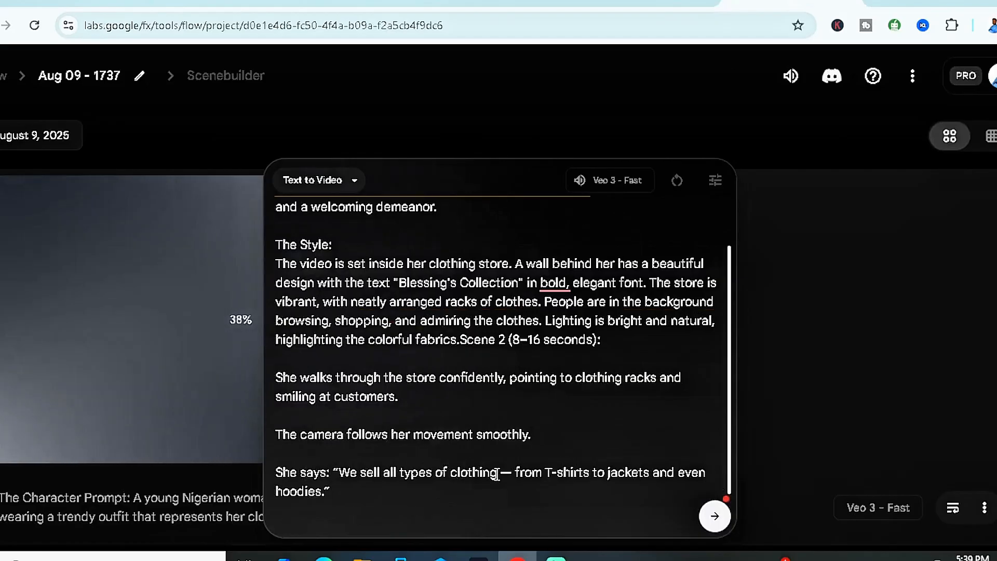
pyautogui.press('Return')
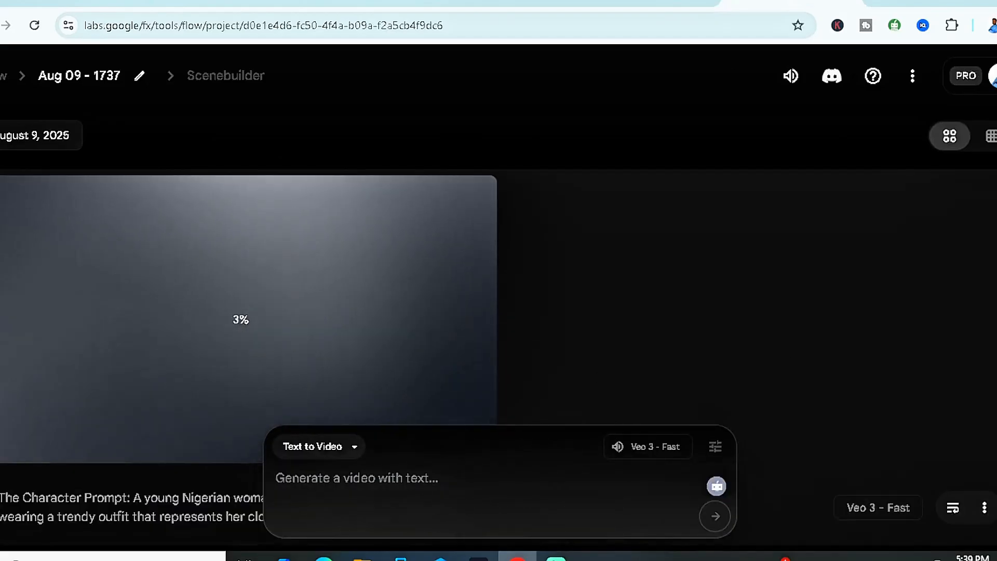
pyautogui.scroll(-7, 499, 296)
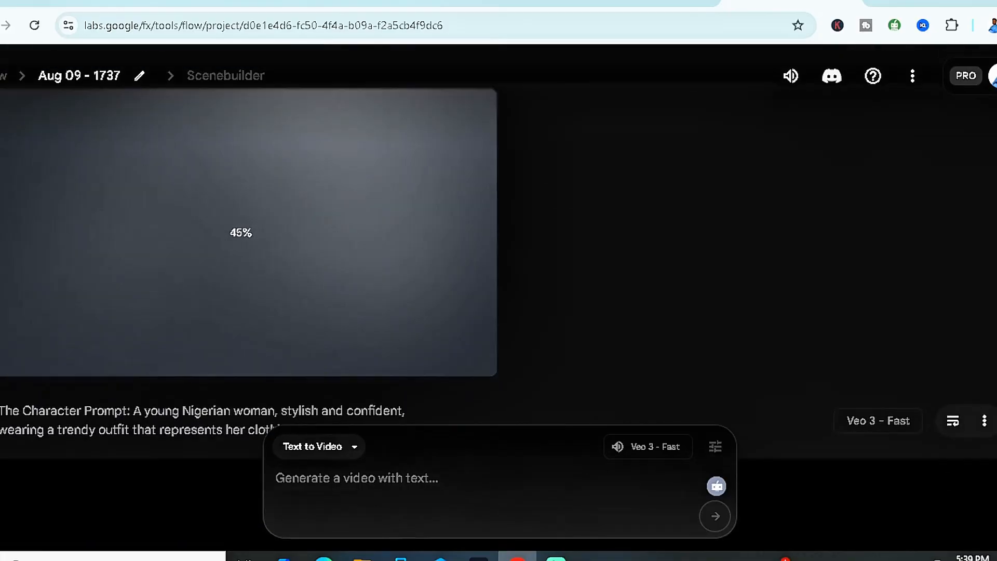
pyautogui.scroll(8, 250, 296)
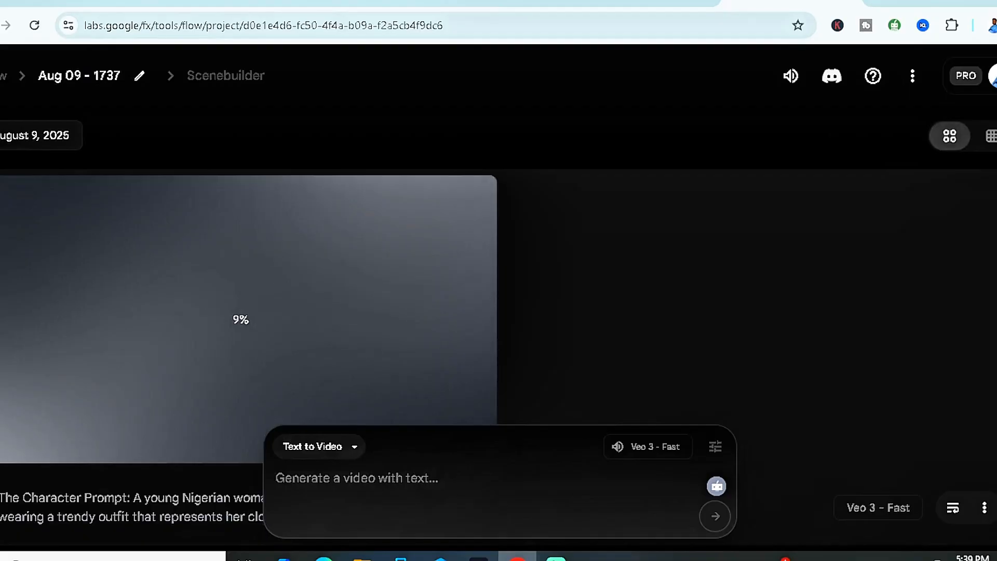
# Step: Copy the character prompt and style sections from ChatGPT again and insert them into the Flow prompt for the third clip
pyautogui.click(208, 3)
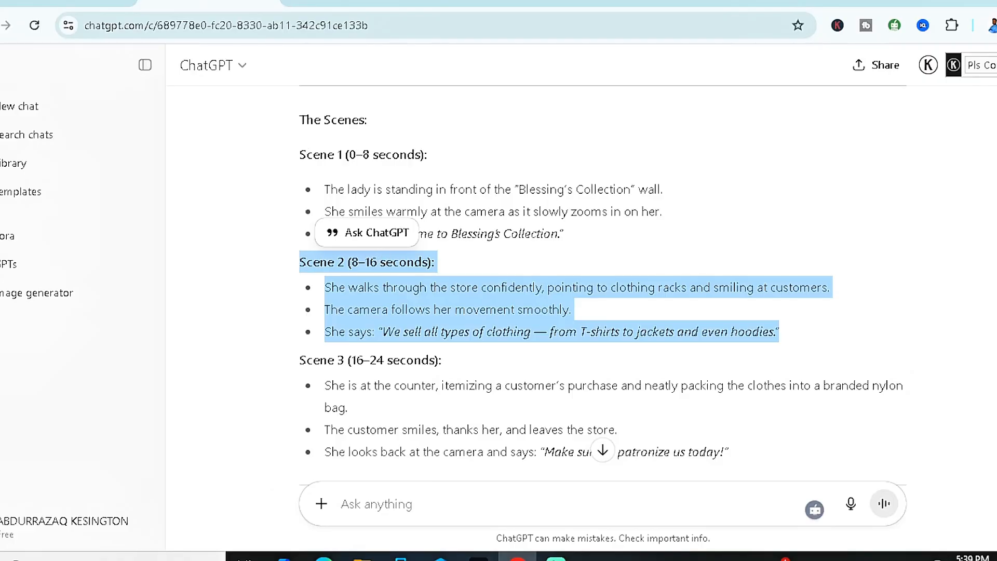
pyautogui.scroll(10, 602, 276)
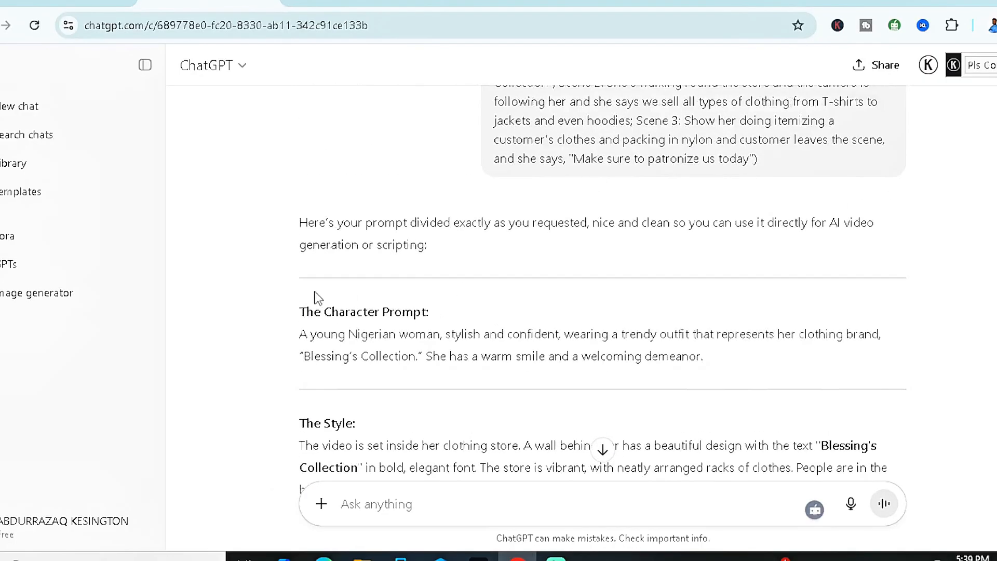
pyautogui.moveTo(302, 312); pyautogui.dragTo(706, 464)
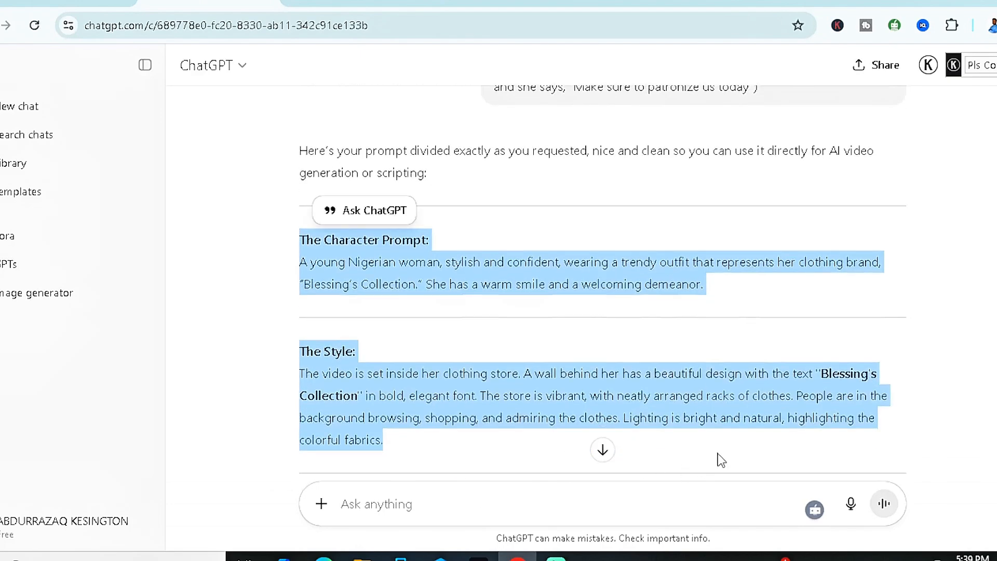
pyautogui.hotkey('ctrl', 'c')
pyautogui.hotkey('ctrl', 'Tab')
pyautogui.click(385, 463)
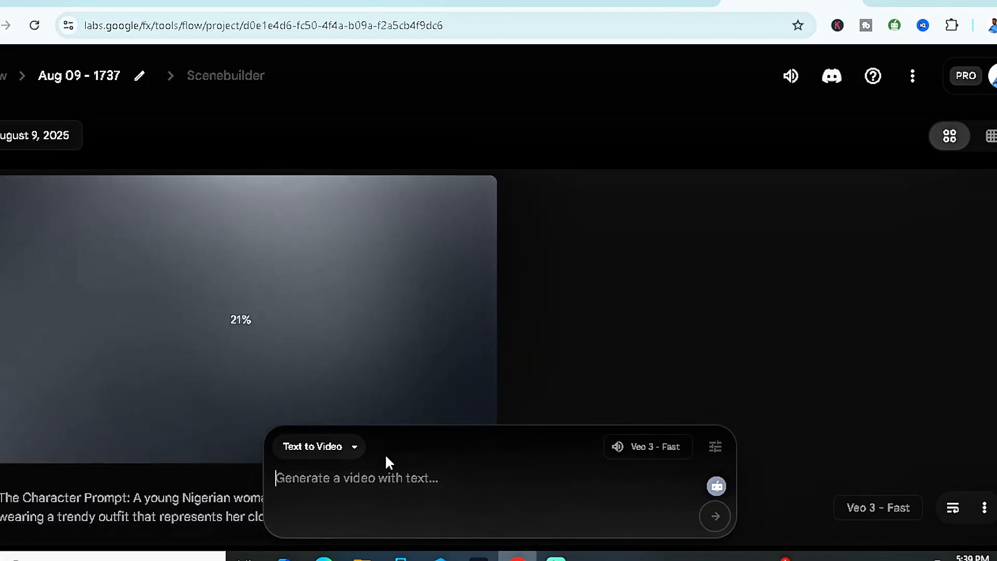
pyautogui.hotkey('ctrl', 'v')
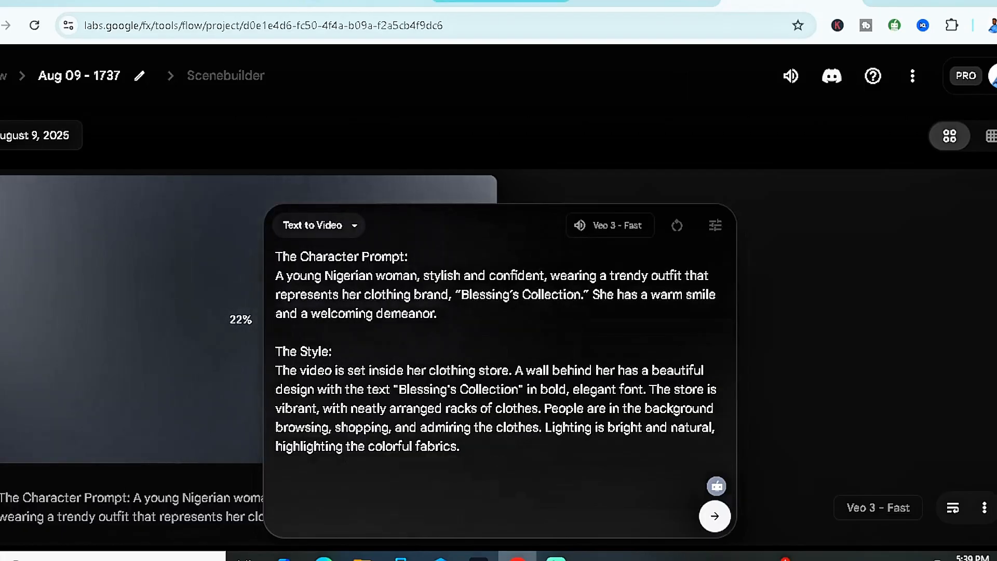
# Step: Append the Scene 3 (16–24 seconds) text from ChatGPT to the Flow prompt and generate the third video clip
pyautogui.hotkey('ctrl', 'shift', 'Tab')
pyautogui.scroll(-8, 780, 362)
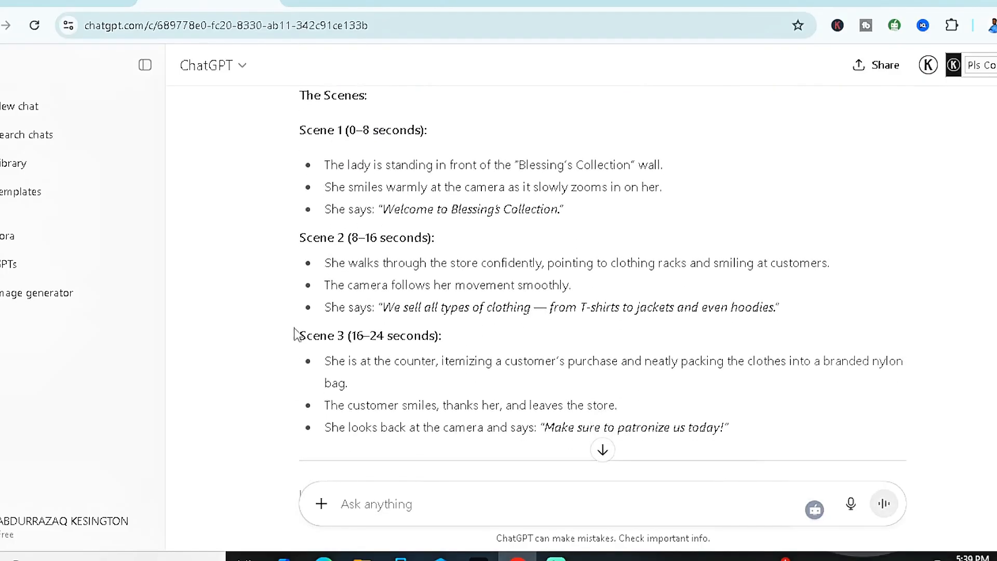
pyautogui.moveTo(299, 335); pyautogui.dragTo(738, 436)
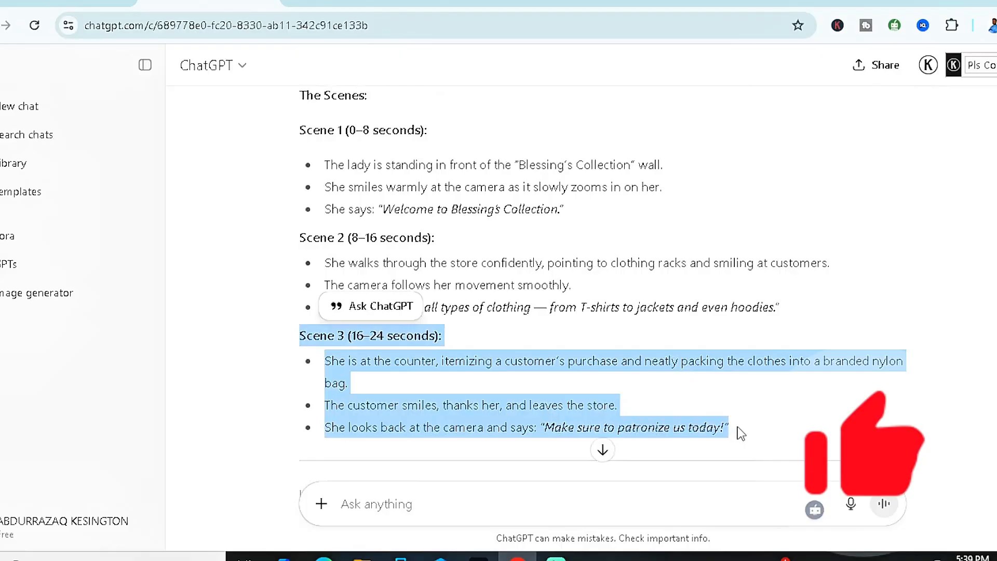
pyautogui.click(756, 3)
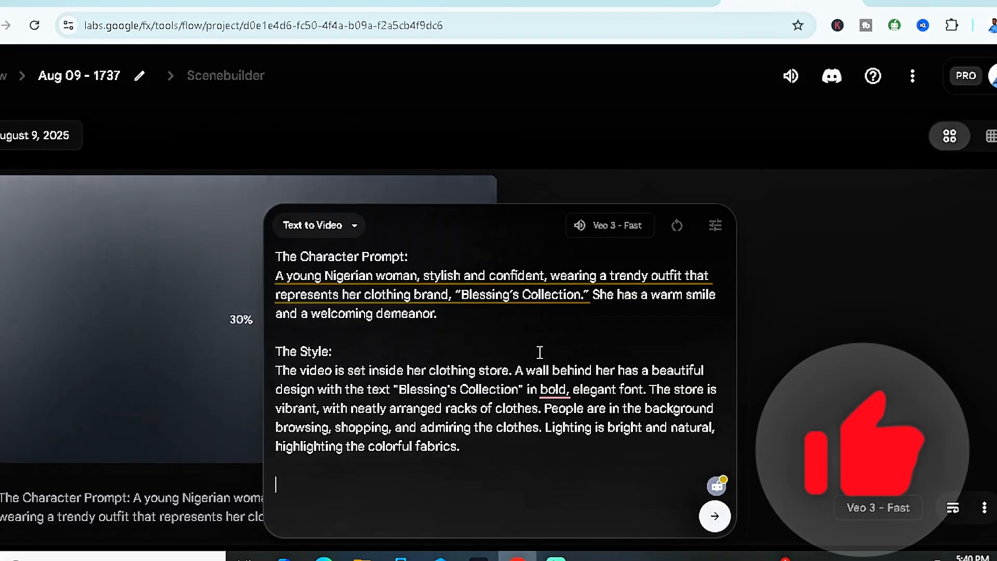
pyautogui.hotkey('ctrl', 'v')
pyautogui.press('Return')
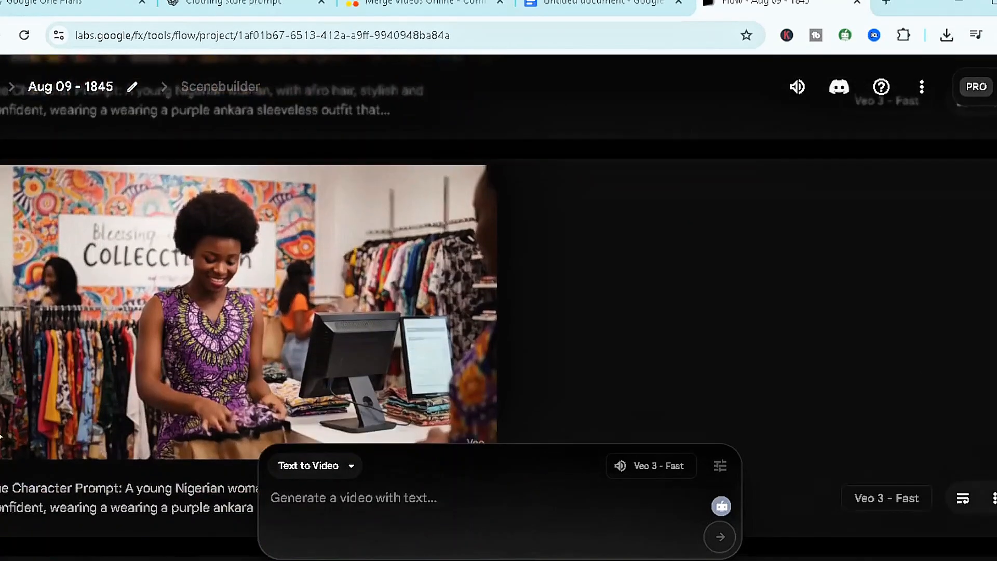
# Step: Review the clips in the Aug 09 - 1845 project, playing the one of the woman before the brand wall and the clothing-rack one
pyautogui.scroll(-3, 250, 312)
pyautogui.scroll(3, 249, 312)
pyautogui.scroll(-5, 249, 312)
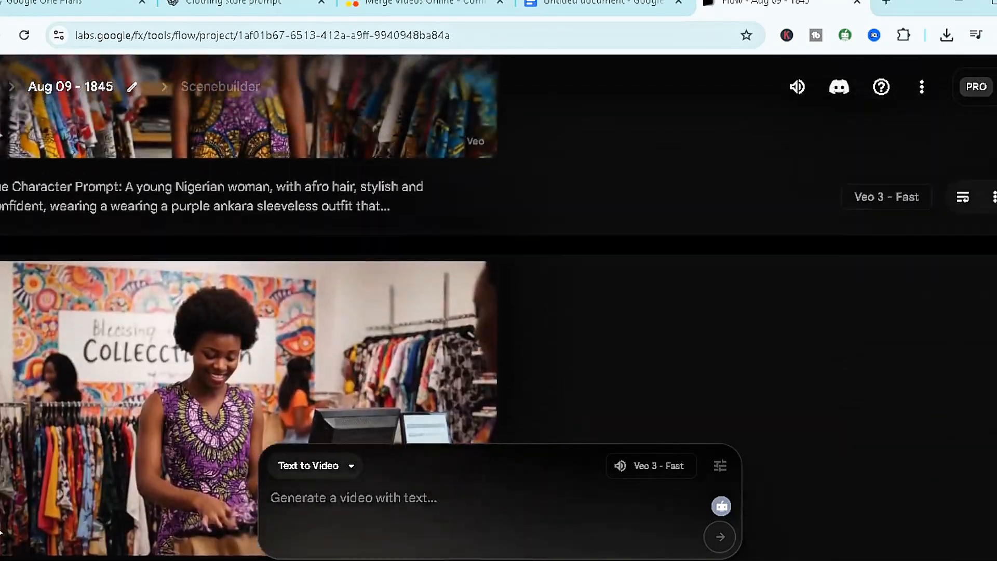
pyautogui.scroll(5, 249, 311)
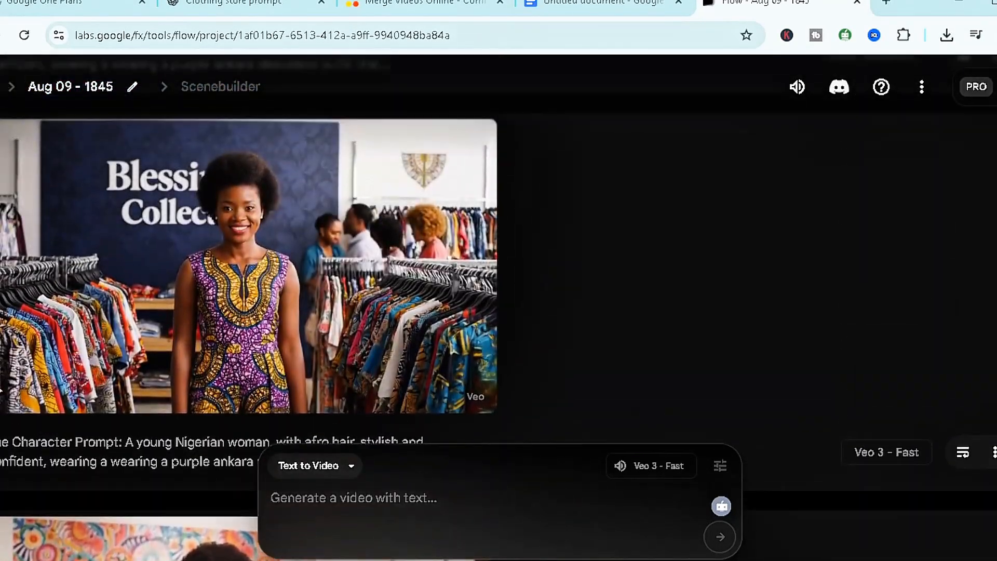
pyautogui.moveTo(155, 330)
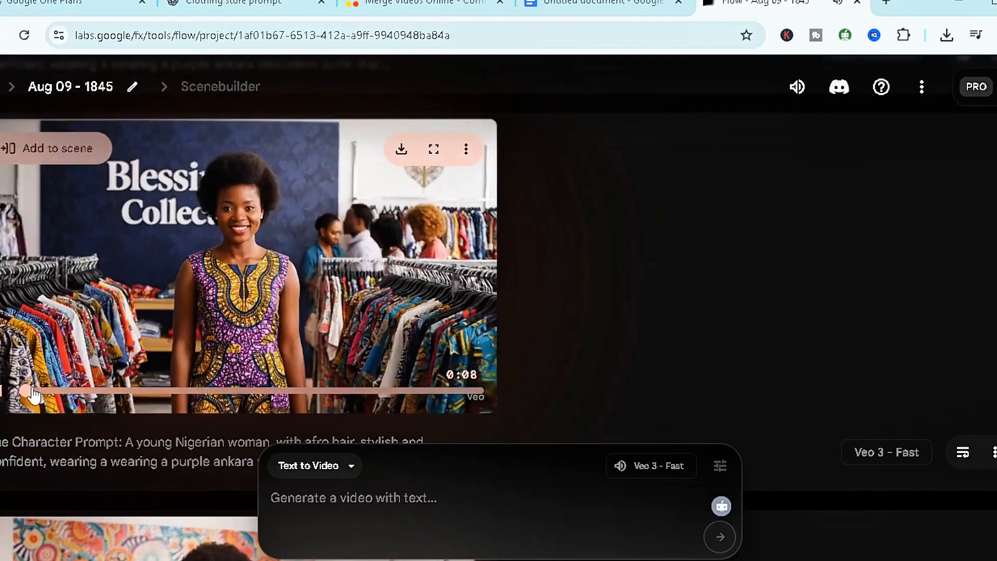
pyautogui.scroll(-9, 1, 446)
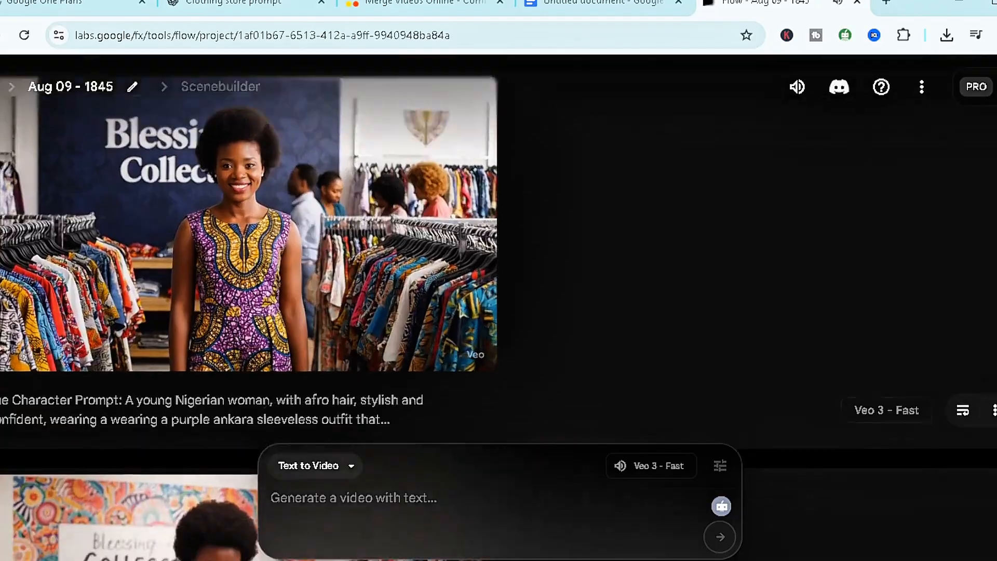
pyautogui.scroll(3, 1, 447)
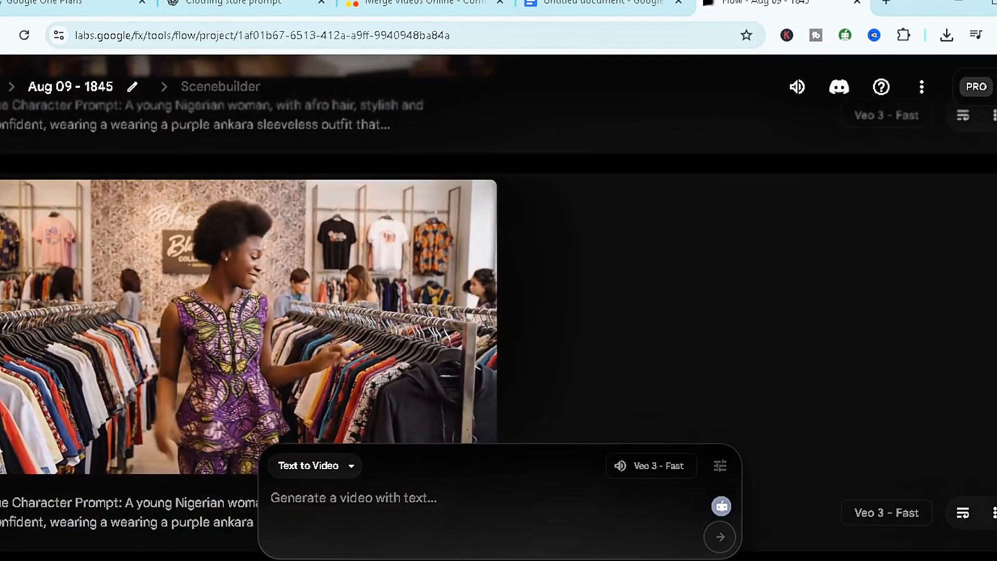
# Step: Play the checkout-counter clip and scrub back through it to review the scene
pyautogui.scroll(5, 2, 444)
pyautogui.moveTo(142, 355)
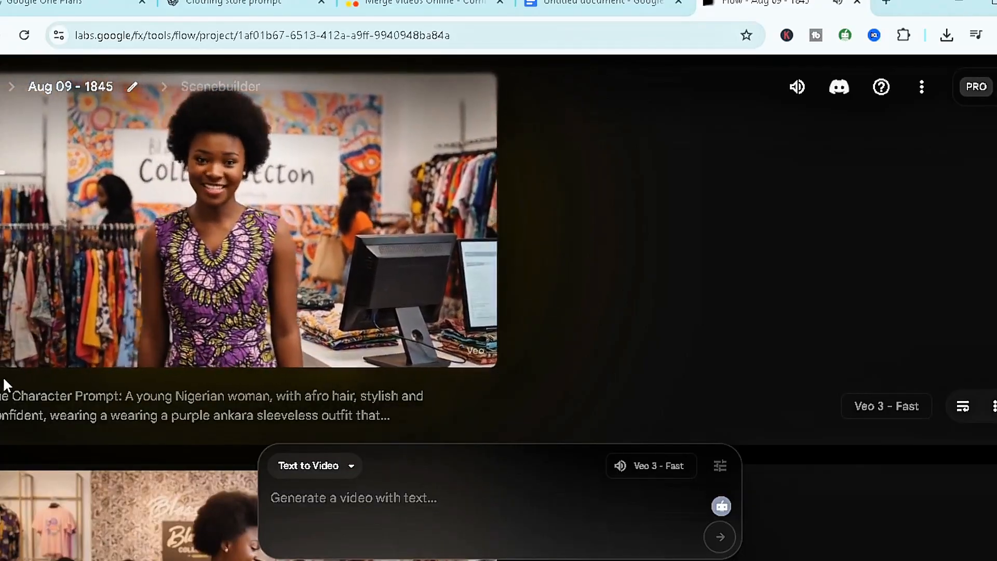
pyautogui.moveTo(10, 357)
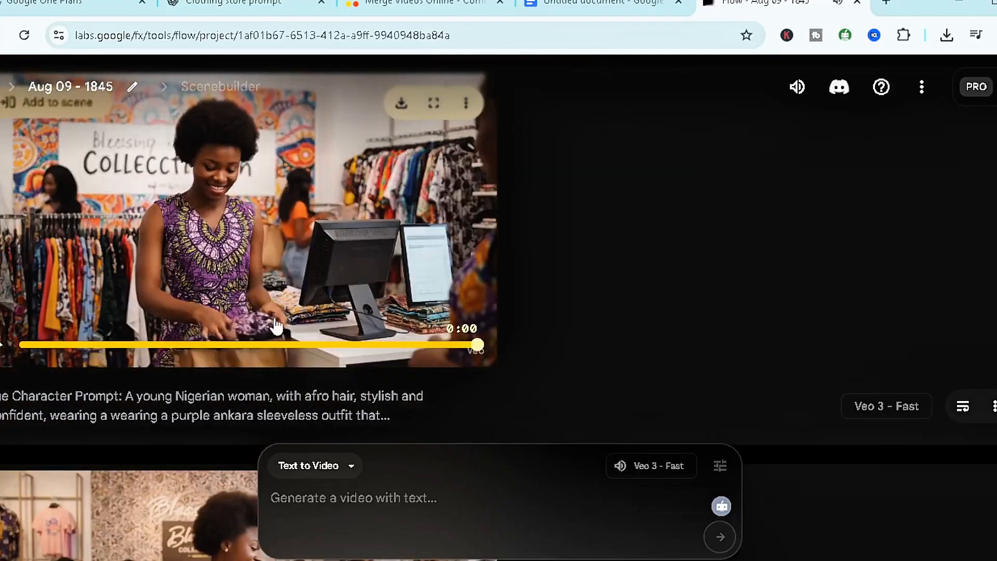
pyautogui.moveTo(477, 343); pyautogui.dragTo(159, 347)
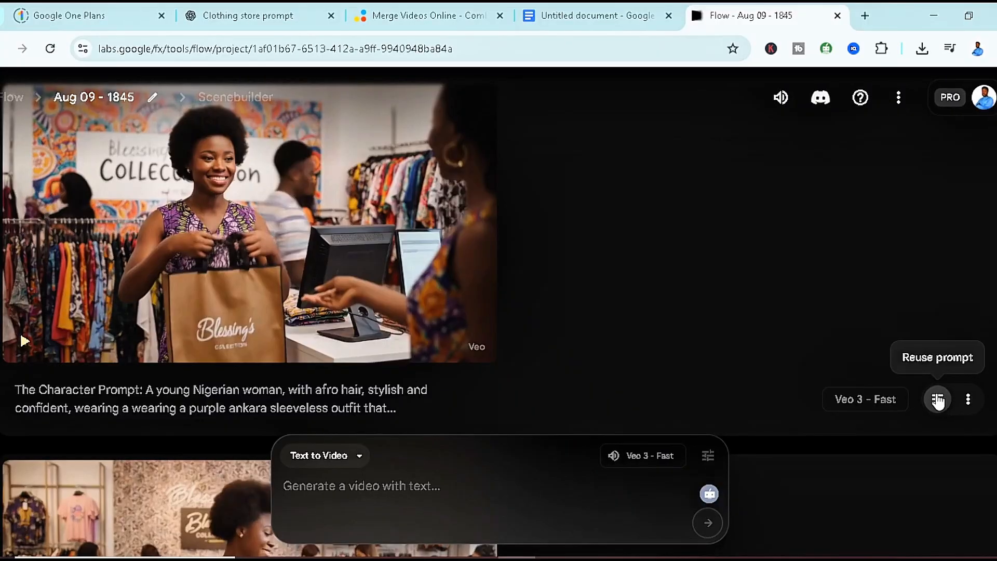
# Step: Reuse the checkout-counter clip's prompt, remove its "Scene 3 (16–24 seconds):" heading, and discard the draft
pyautogui.click(938, 400)
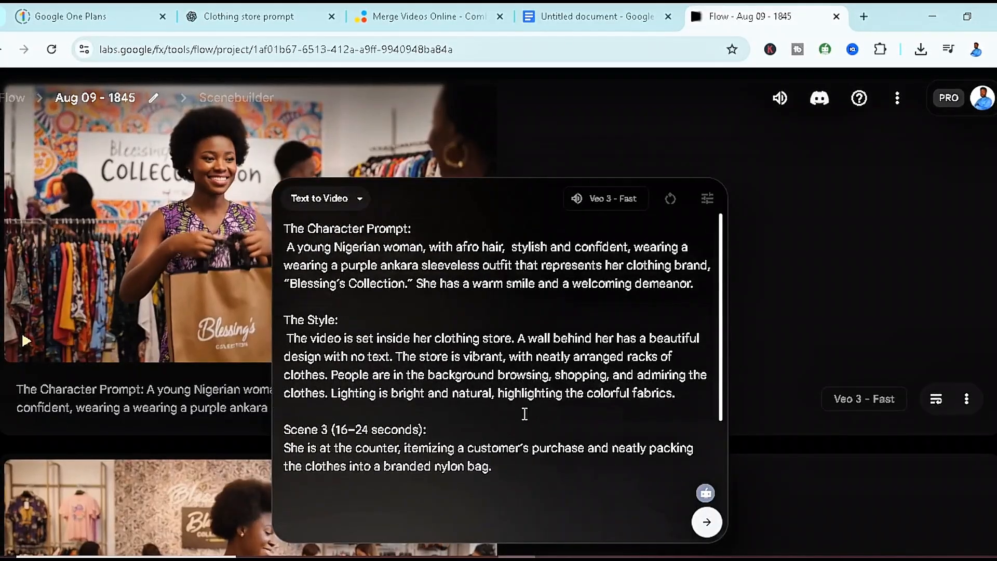
pyautogui.moveTo(427, 430); pyautogui.dragTo(267, 429)
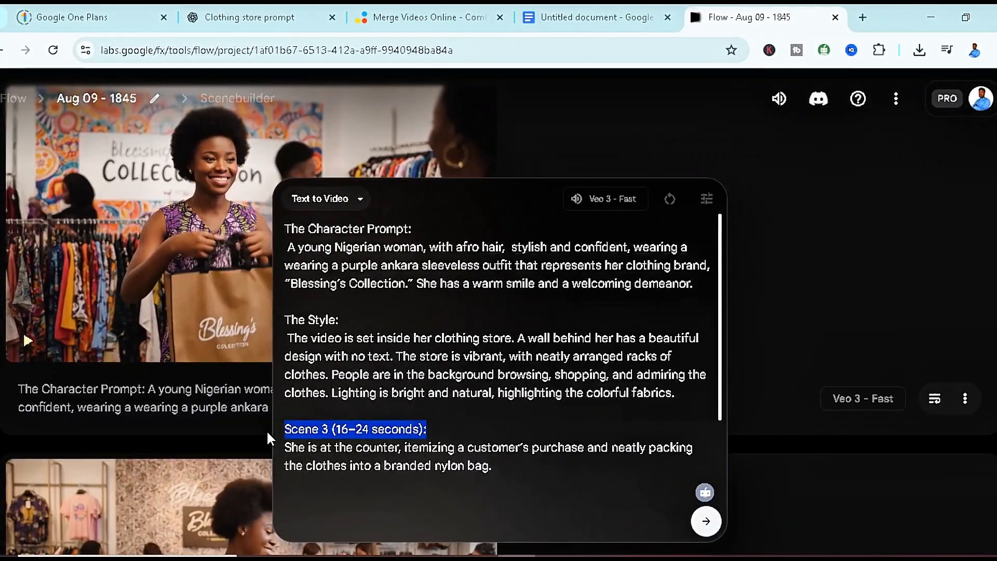
pyautogui.press('BackSpace')
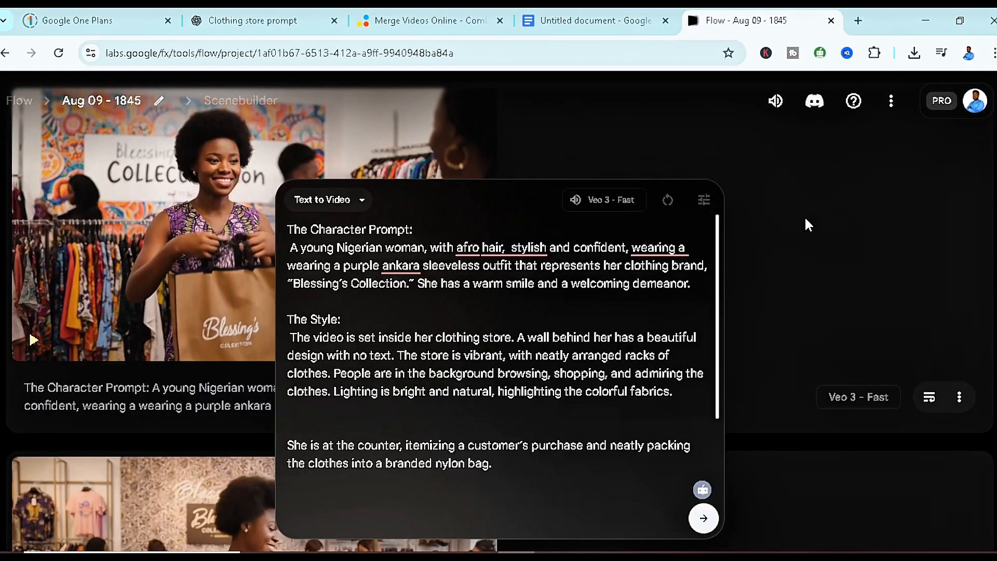
pyautogui.click(667, 200)
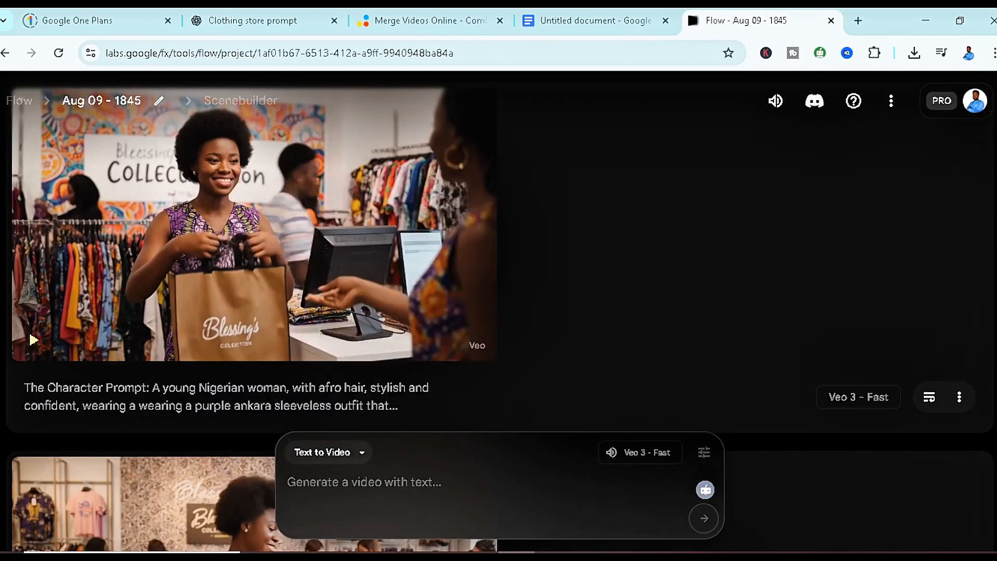
# Step: Download the clip of the woman standing before the brand wall at original size (720p)
pyautogui.scroll(-6, 499, 311)
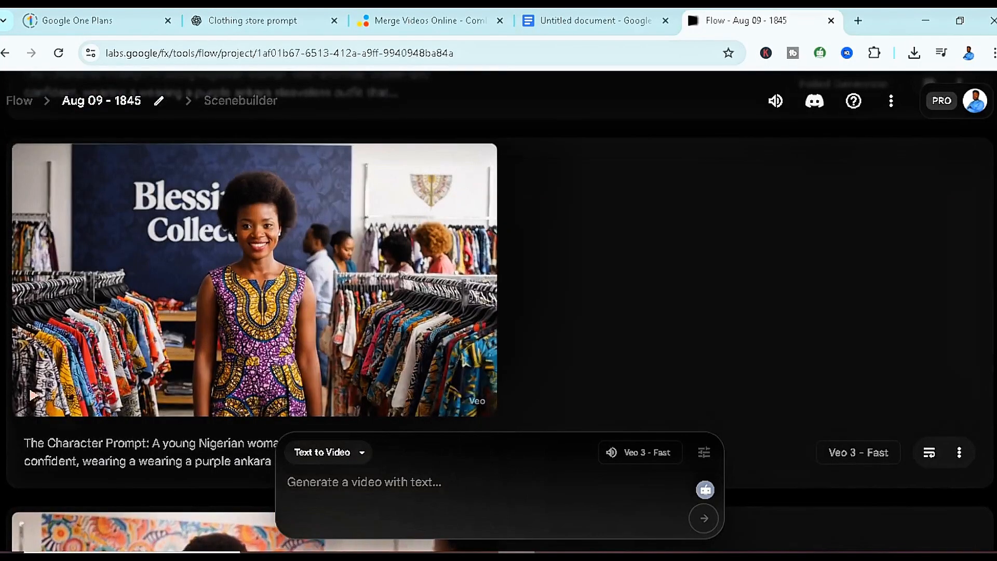
pyautogui.moveTo(392, 173)
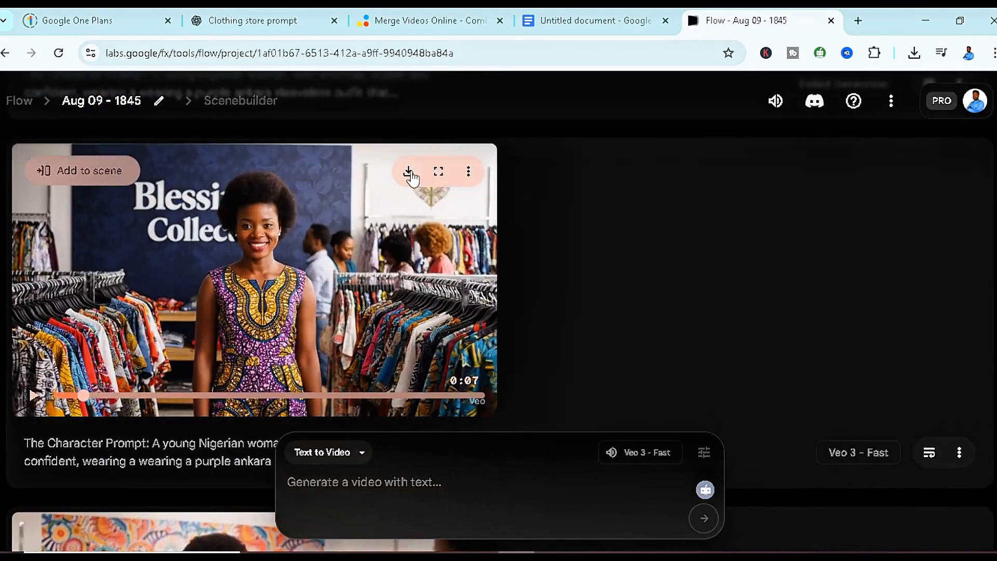
pyautogui.click(410, 173)
pyautogui.click(363, 234)
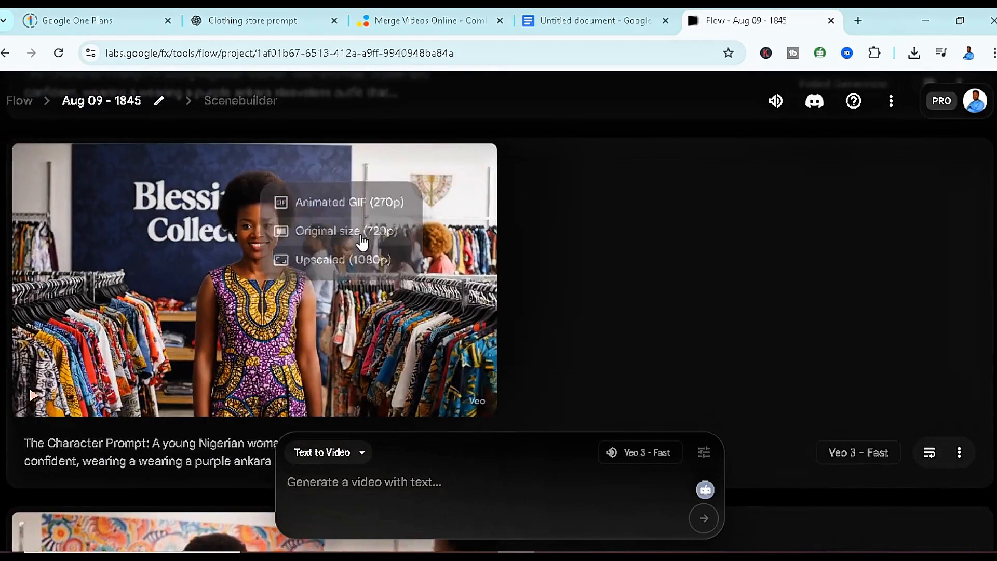
# Step: Download the clip of the woman browsing the clothing racks at original size (720p)
pyautogui.scroll(-3, 666, 229)
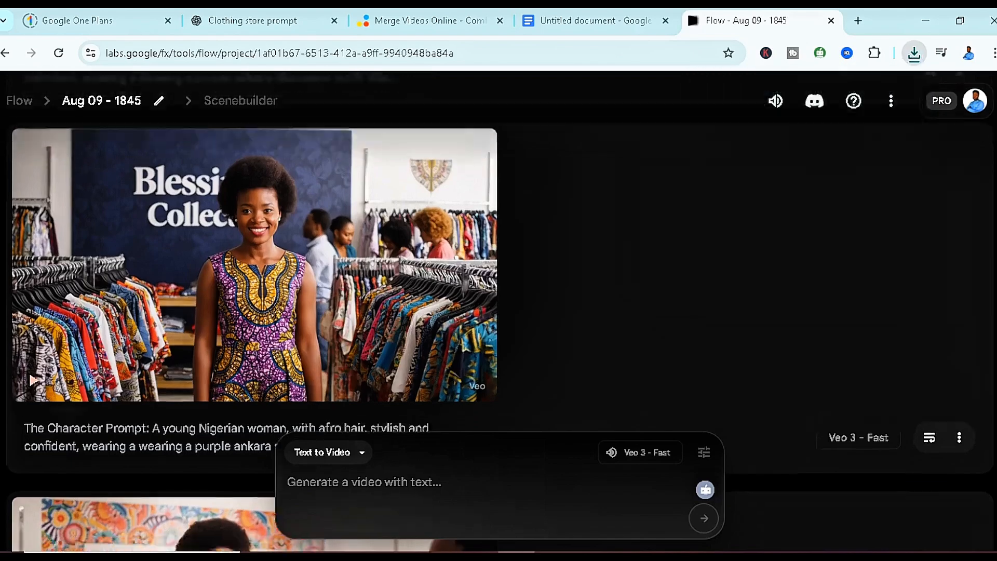
pyautogui.scroll(-12, 526, 338)
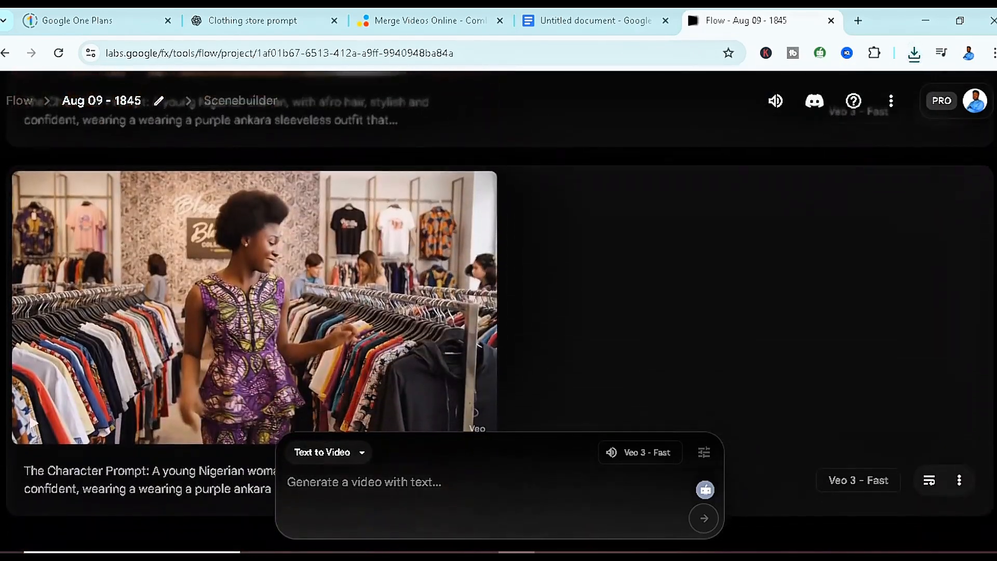
pyautogui.click(409, 200)
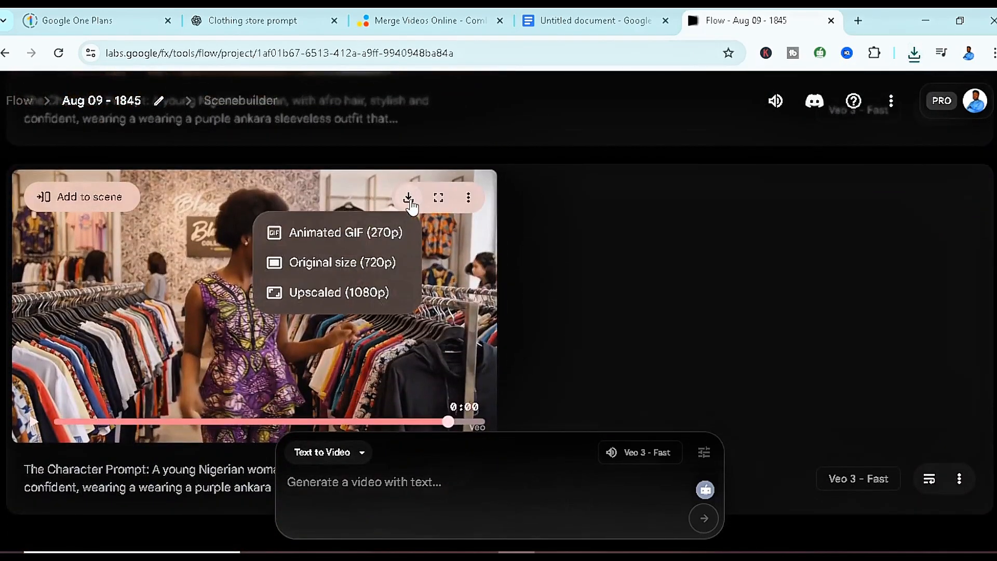
pyautogui.click(369, 264)
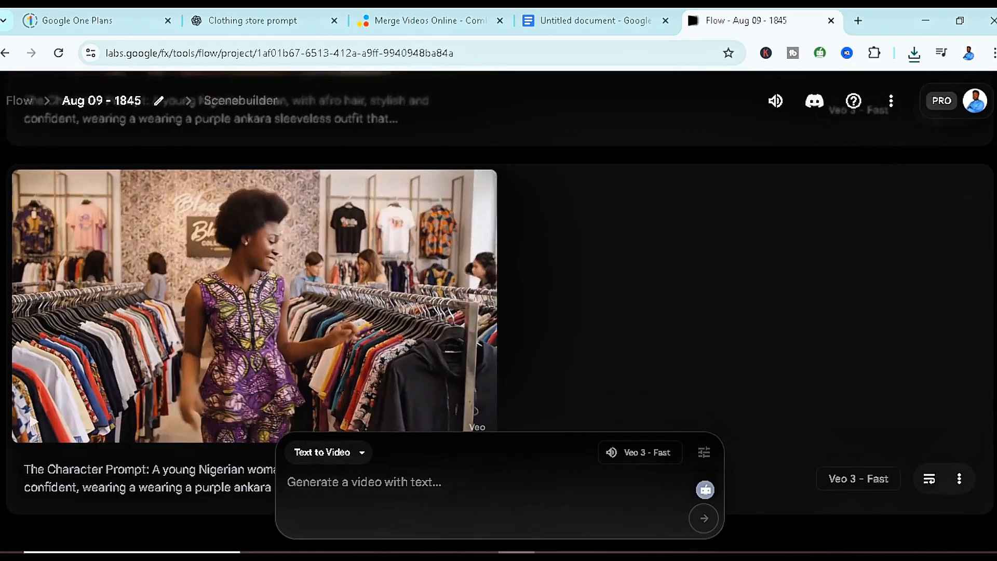
# Step: Download the checkout-counter clip with the Blessing's Collection shopping bag at original size (720p)
pyautogui.scroll(10, 777, 325)
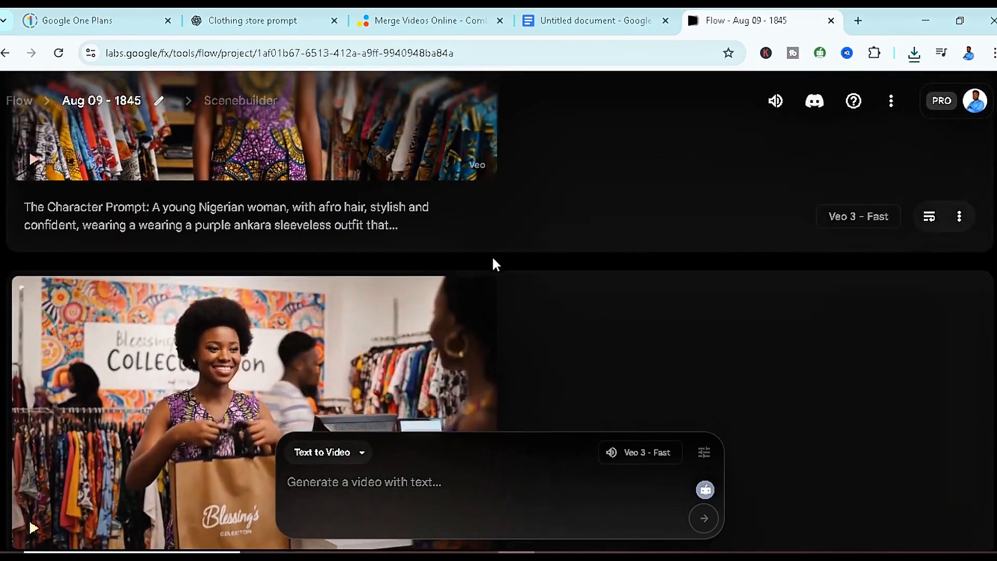
pyautogui.moveTo(403, 322)
pyautogui.click(408, 301)
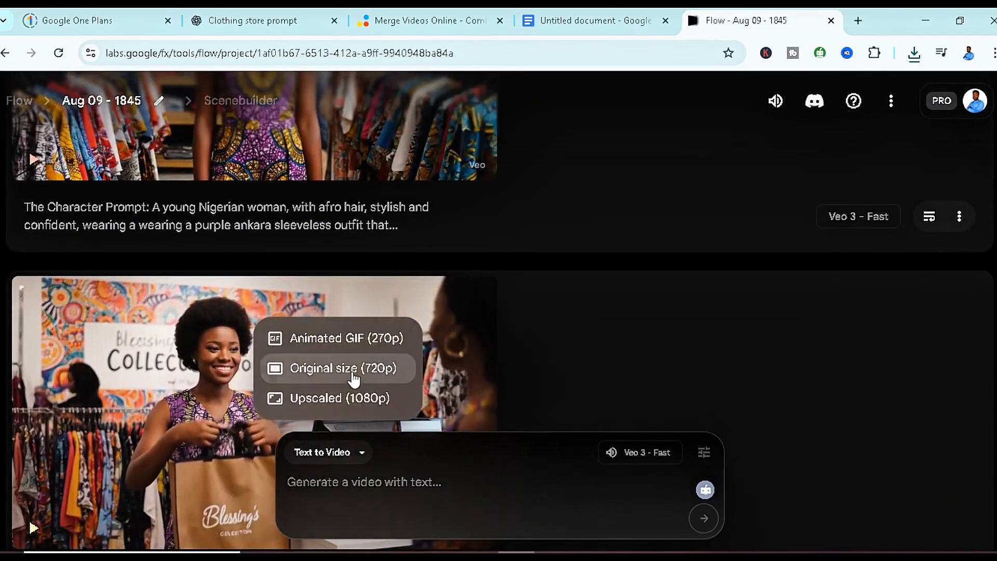
pyautogui.click(354, 373)
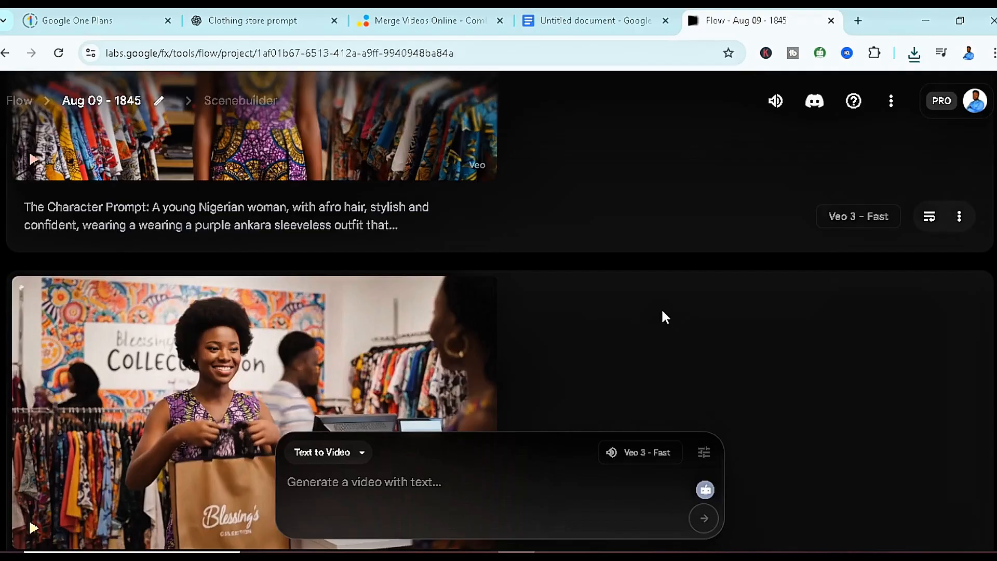
pyautogui.click(421, 20)
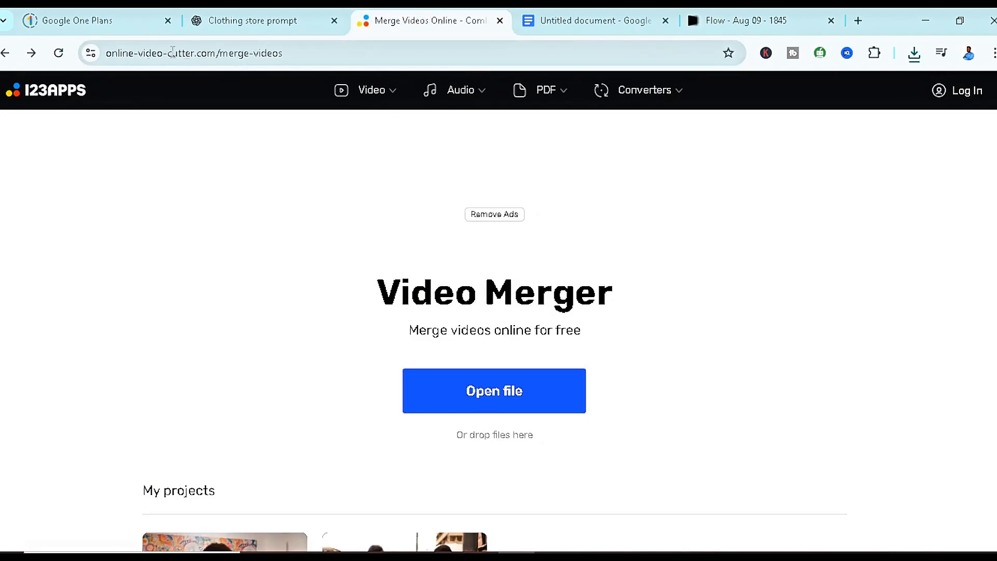
pyautogui.click(191, 48)
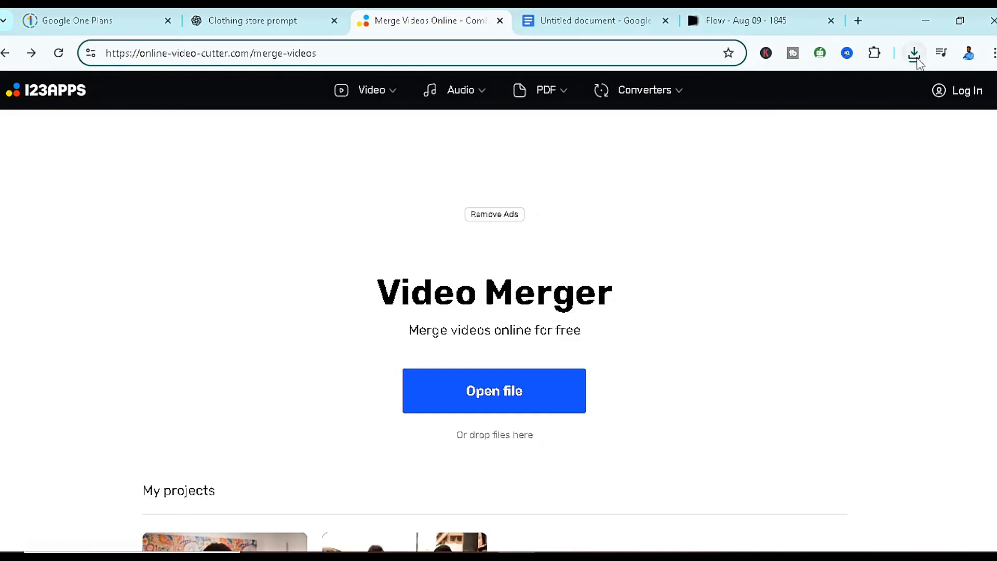
pyautogui.click(916, 54)
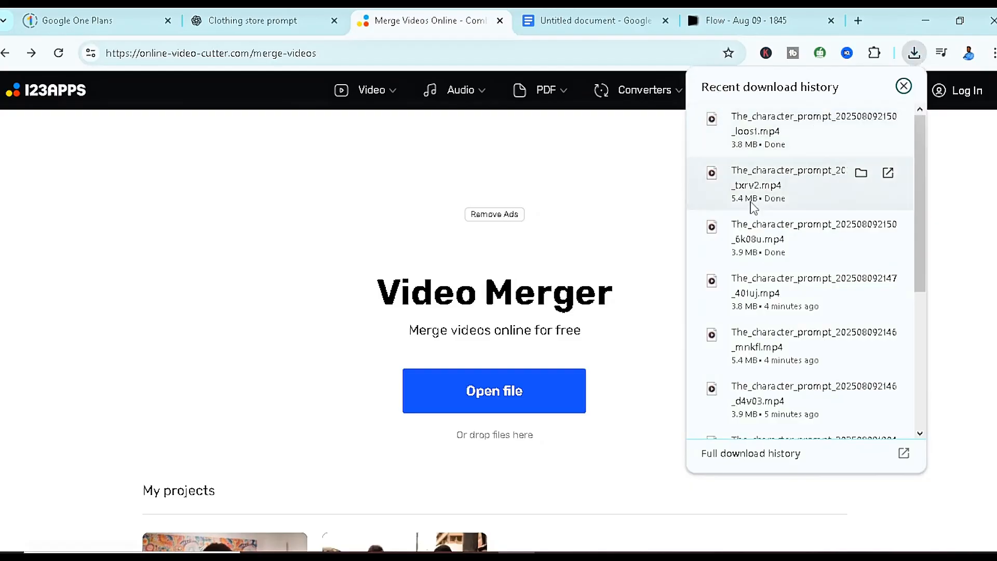
pyautogui.moveTo(759, 242); pyautogui.dragTo(473, 329)
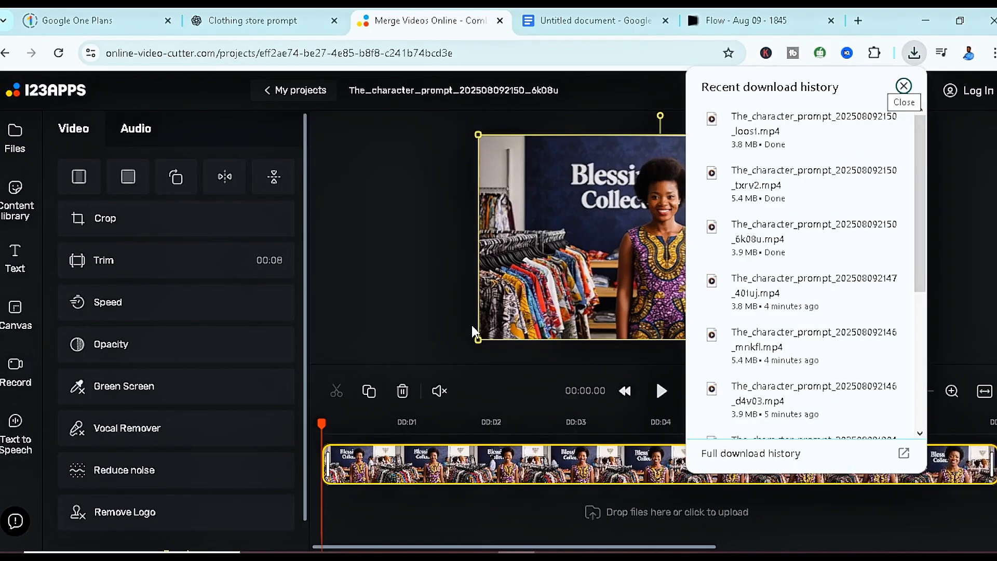
pyautogui.click(433, 246)
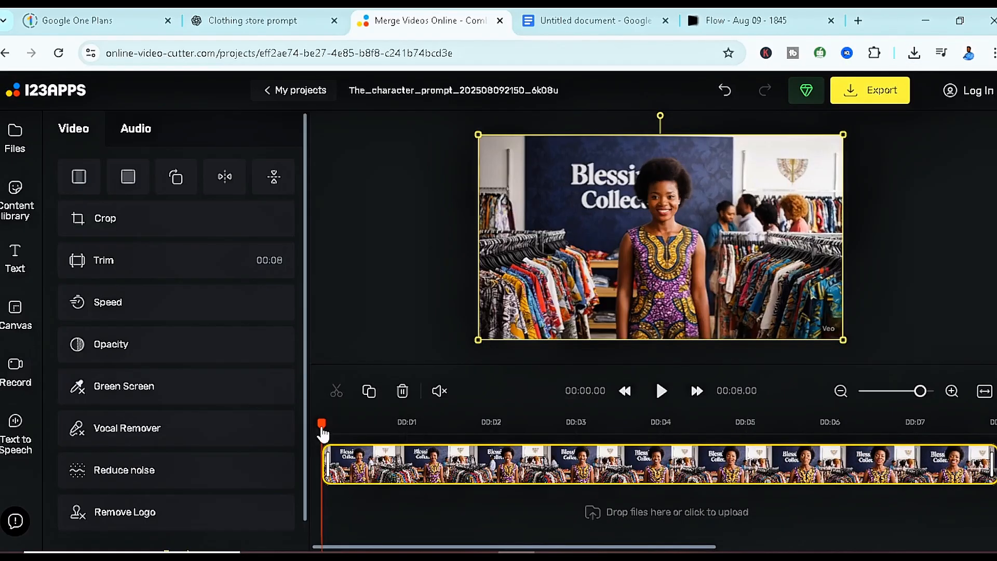
pyautogui.moveTo(356, 424); pyautogui.dragTo(993, 424)
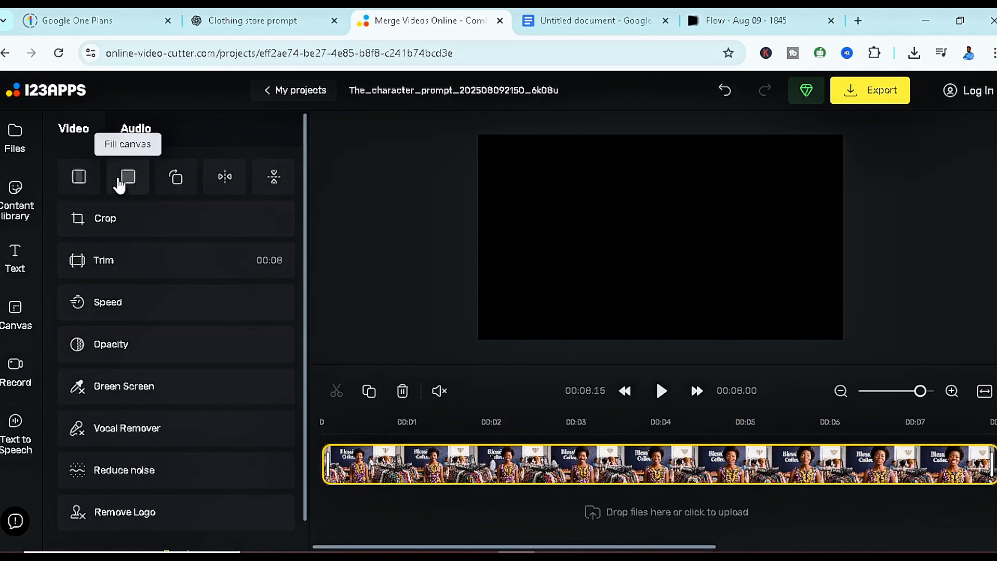
pyautogui.click(16, 140)
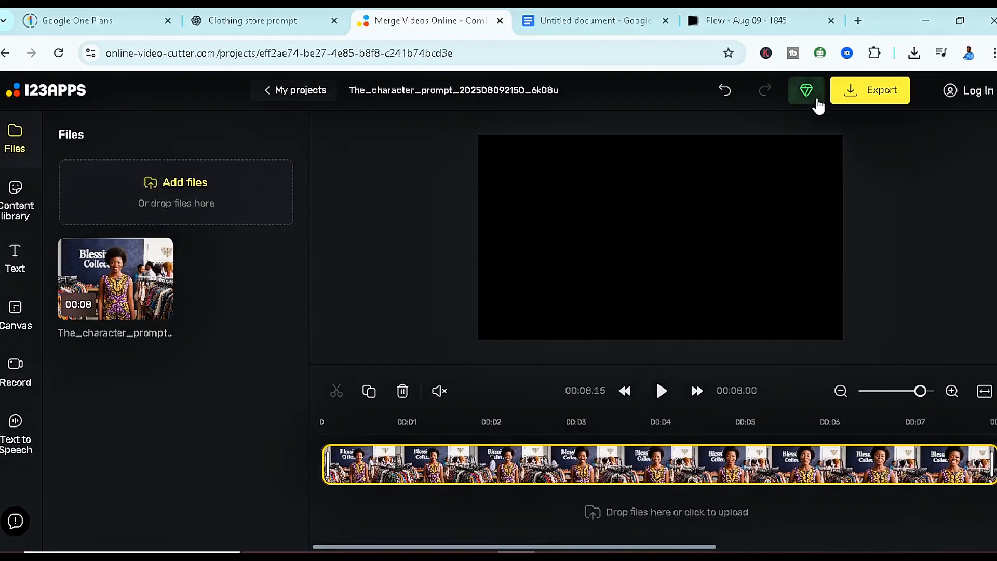
pyautogui.click(914, 52)
pyautogui.moveTo(834, 176); pyautogui.dragTo(270, 210)
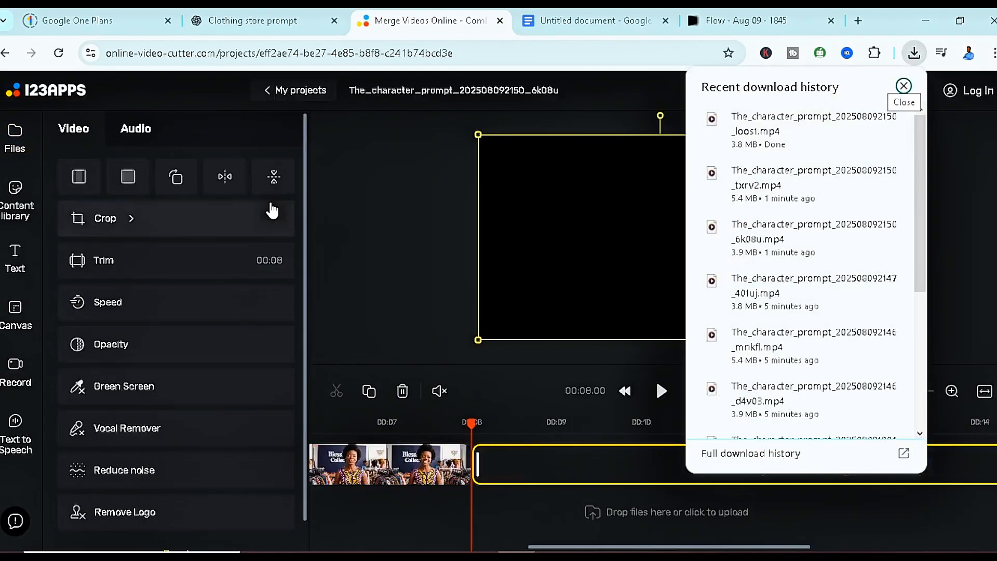
pyautogui.click(537, 414)
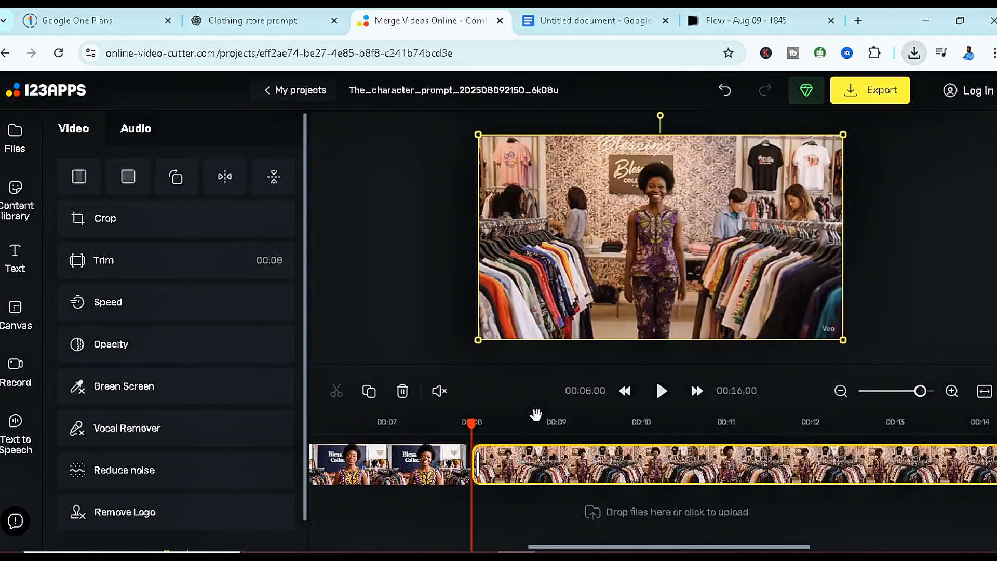
# Step: Scrub through the clothing-rack clip and add the downloaded checkout-counter clip (file ending _loos1.mp4) as the third video
pyautogui.moveTo(537, 414); pyautogui.dragTo(990, 425)
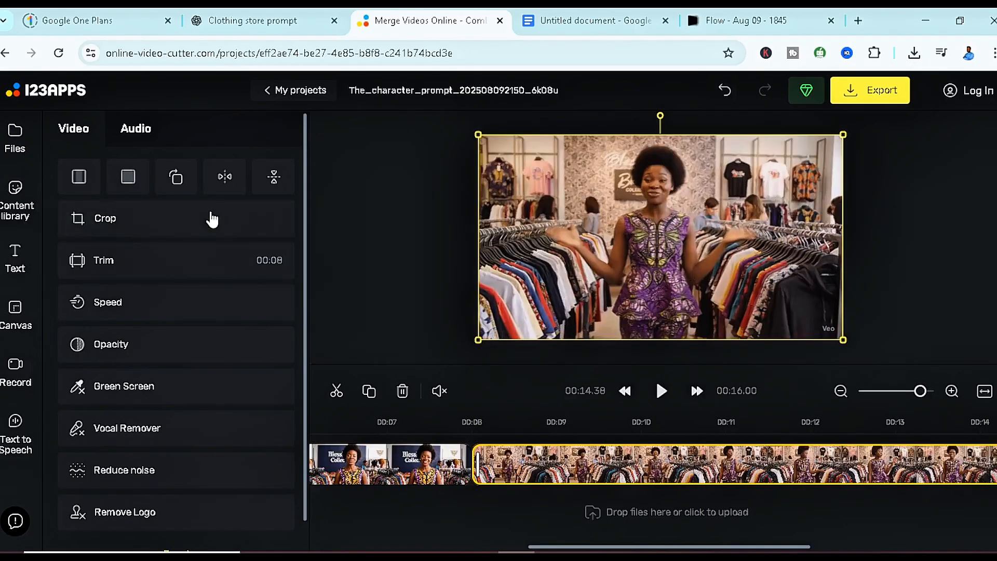
pyautogui.click(19, 137)
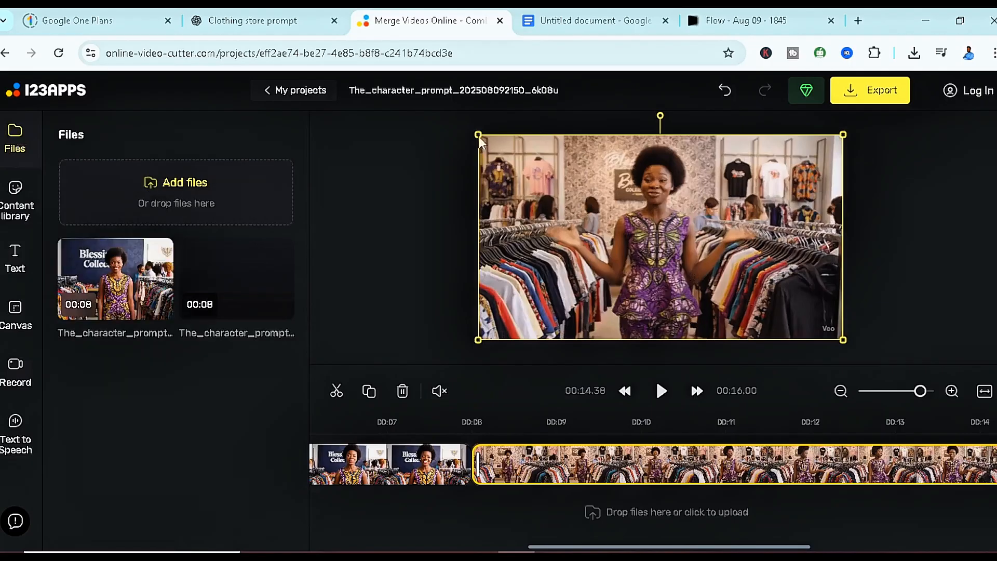
pyautogui.click(915, 53)
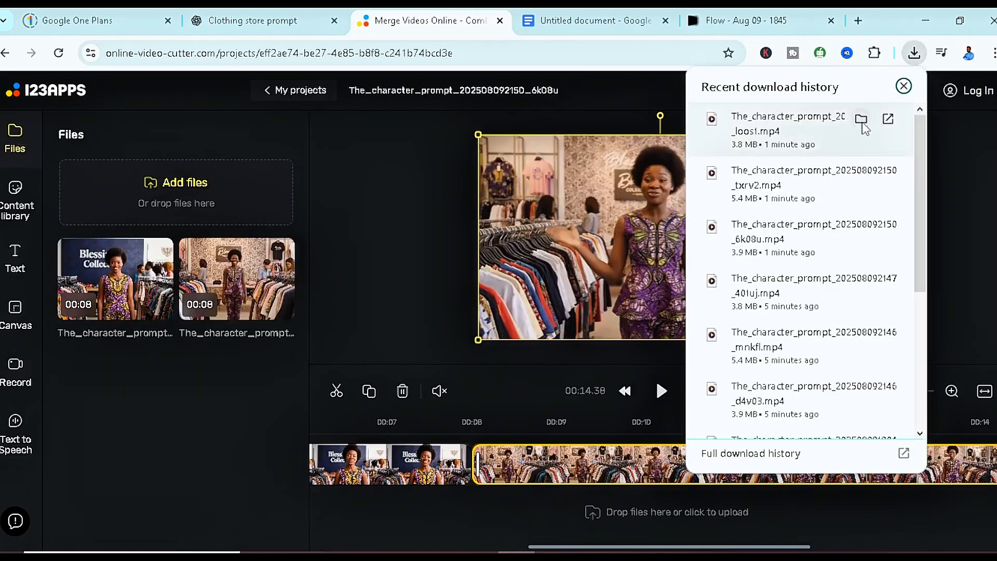
pyautogui.moveTo(803, 127); pyautogui.dragTo(252, 222)
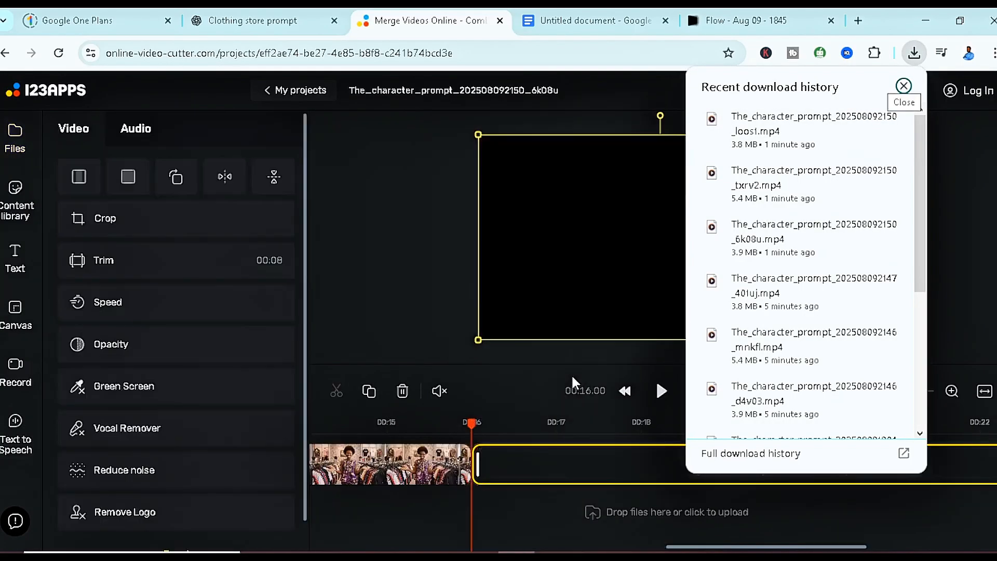
# Step: Scrub the timeline back into the clothing-rack clip, to about 13.9 seconds, to review the merged sequence
pyautogui.click(473, 416)
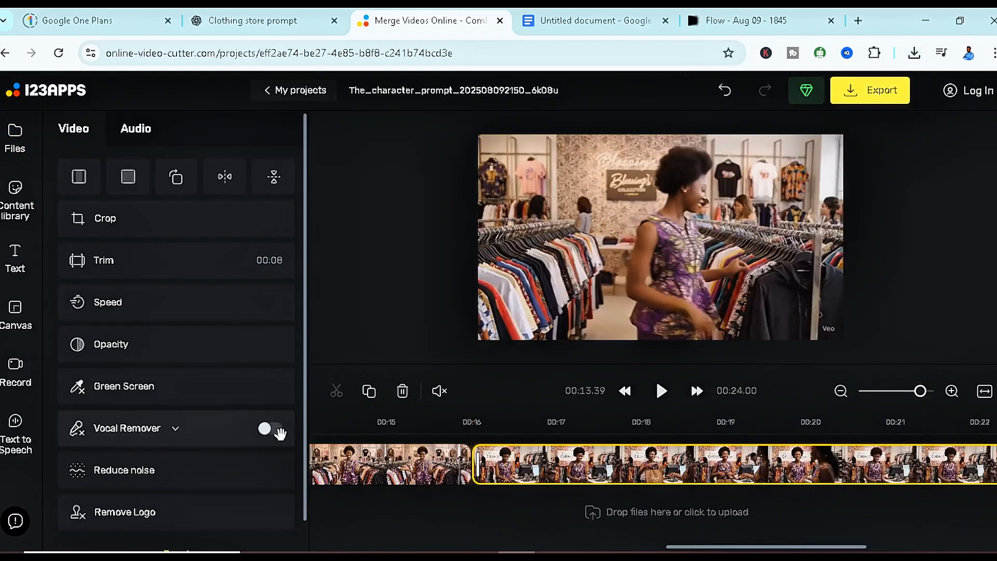
pyautogui.click(343, 422)
pyautogui.moveTo(338, 420); pyautogui.dragTo(293, 417)
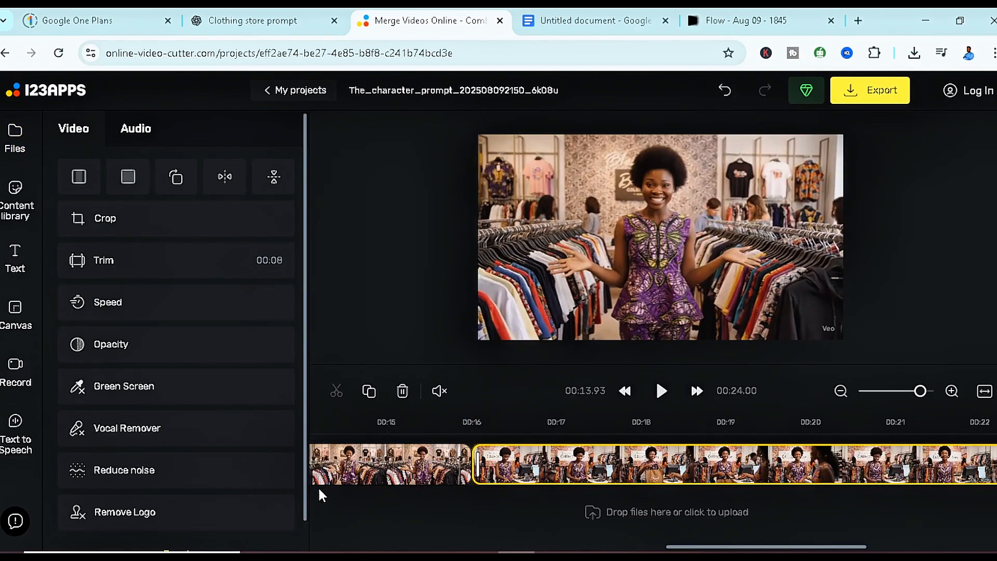
# Step: Export the merged video as a 720p MP4 and save the processed file to the computer
pyautogui.click(883, 93)
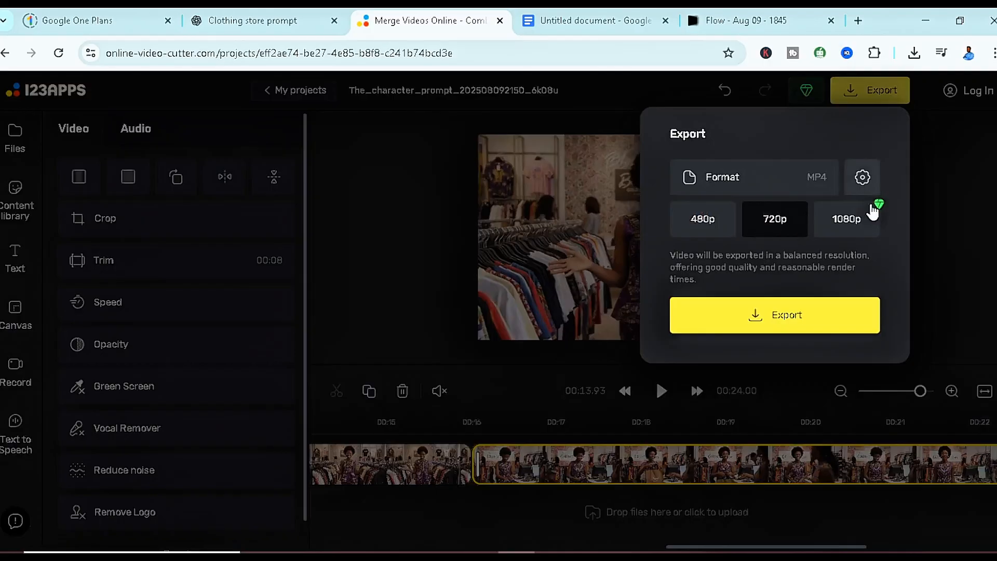
pyautogui.click(788, 320)
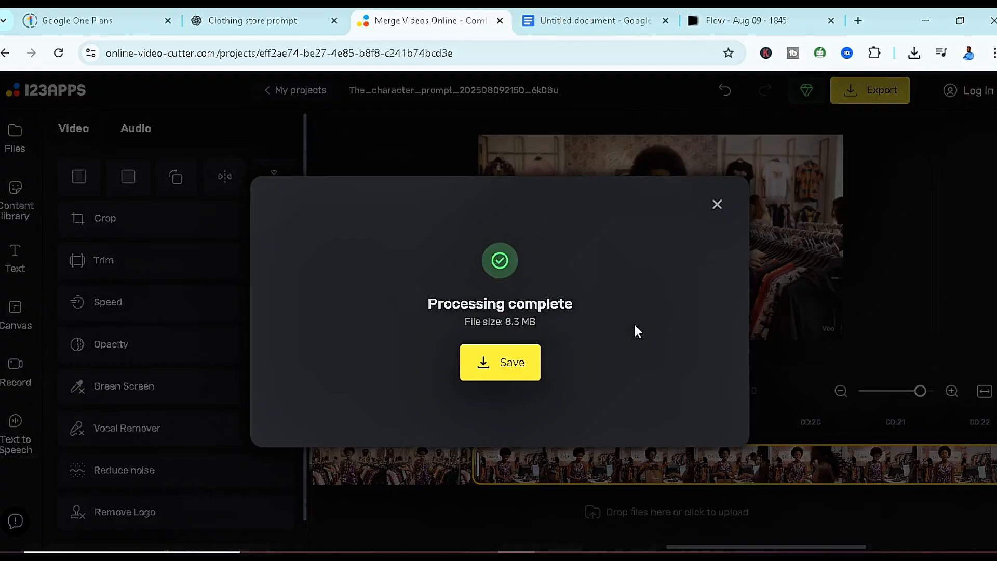
pyautogui.click(506, 364)
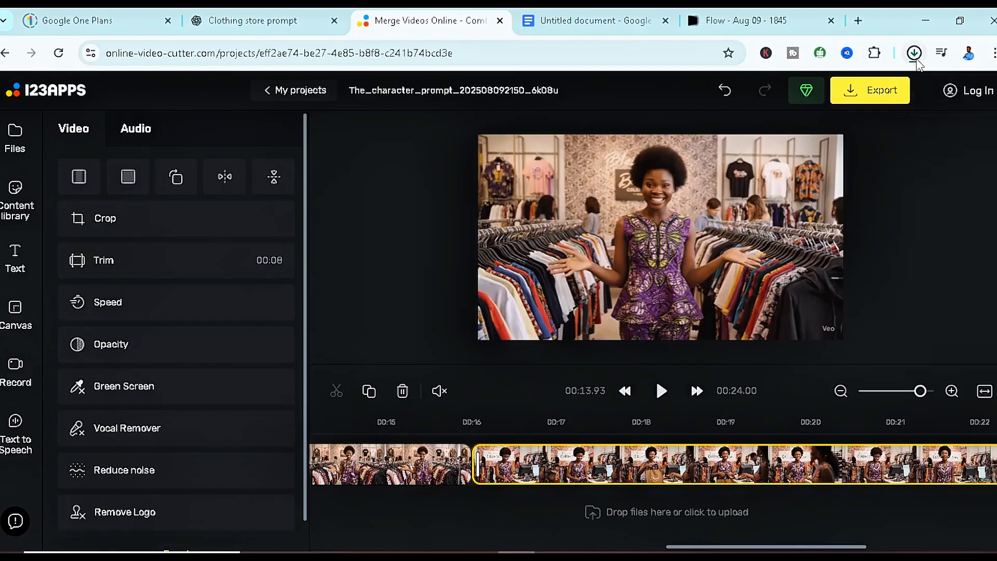
# Step: Watch the saved merged advert in Media Player and return to the Flow project Aug 09 - 1845 in the browser
pyautogui.click(916, 56)
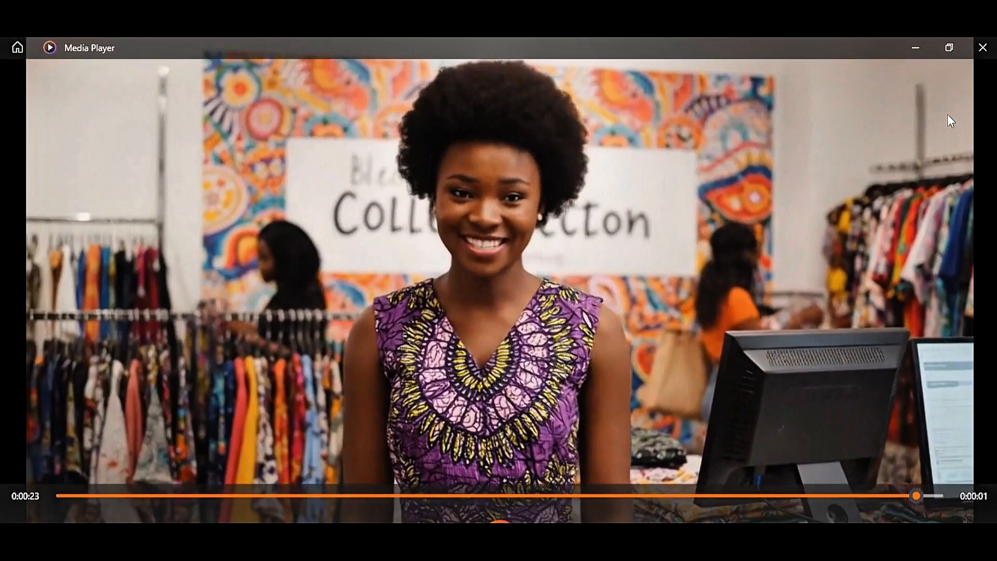
pyautogui.click(917, 48)
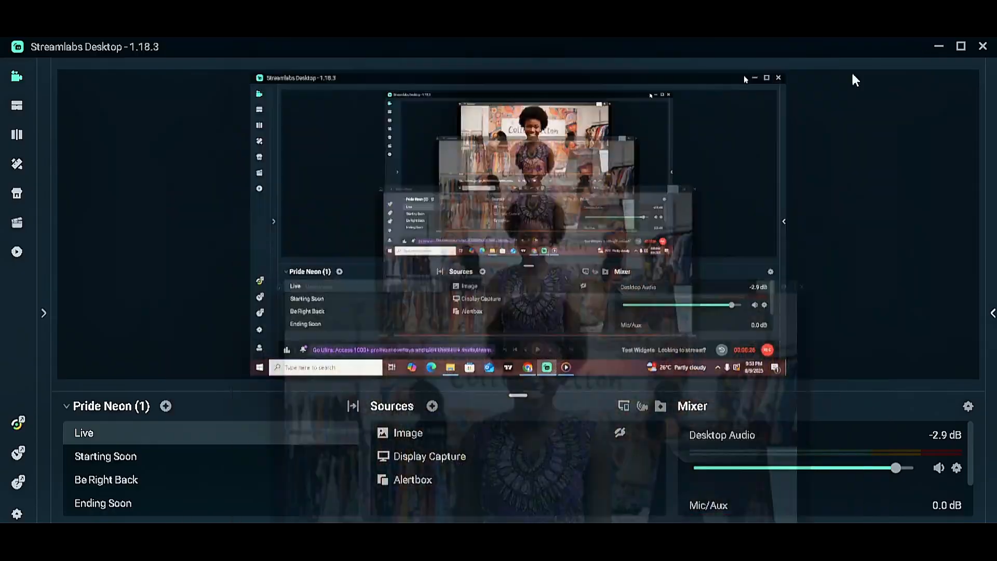
pyautogui.click(529, 370)
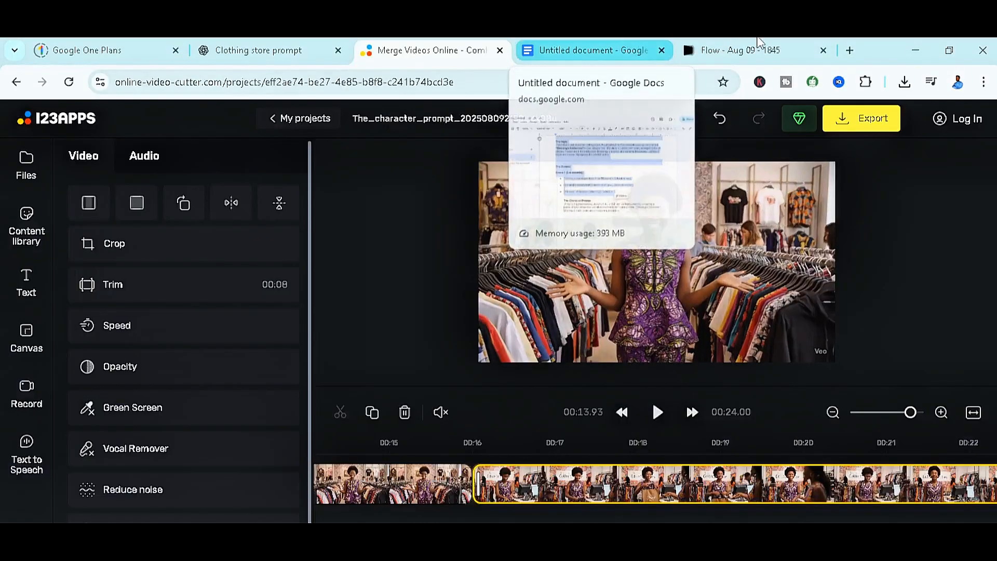
pyautogui.click(757, 44)
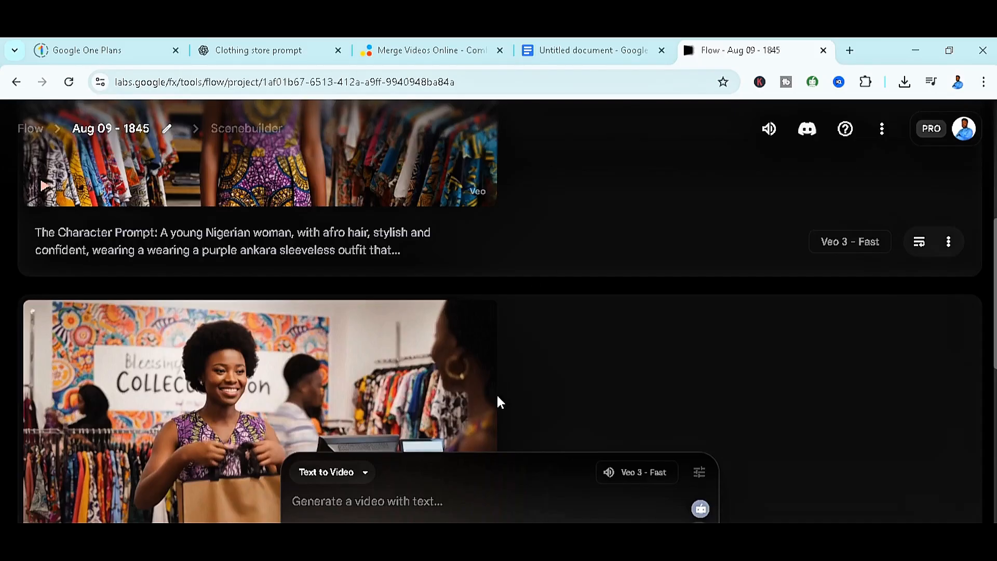